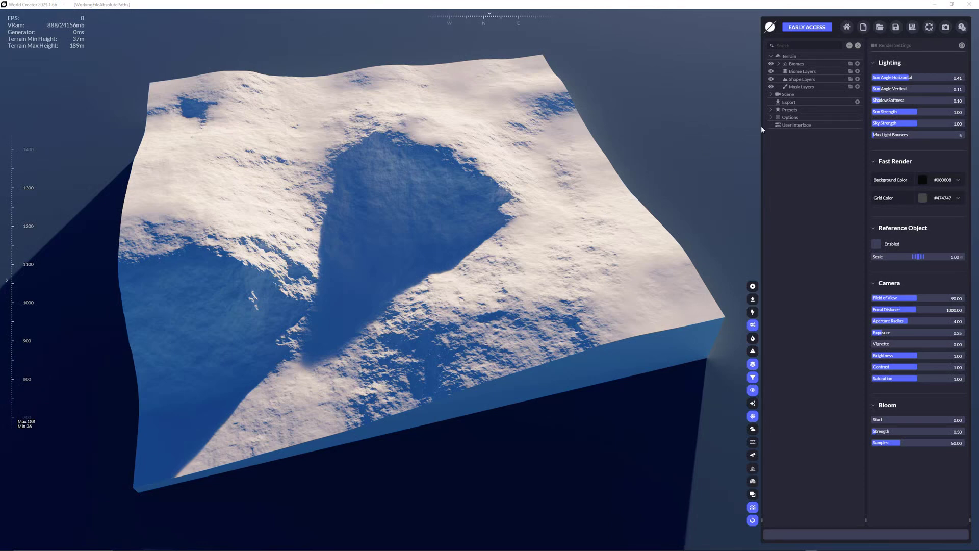
Step: Add a Sculpt Layer to the terrain's Shape Layers
left_click(770, 56)
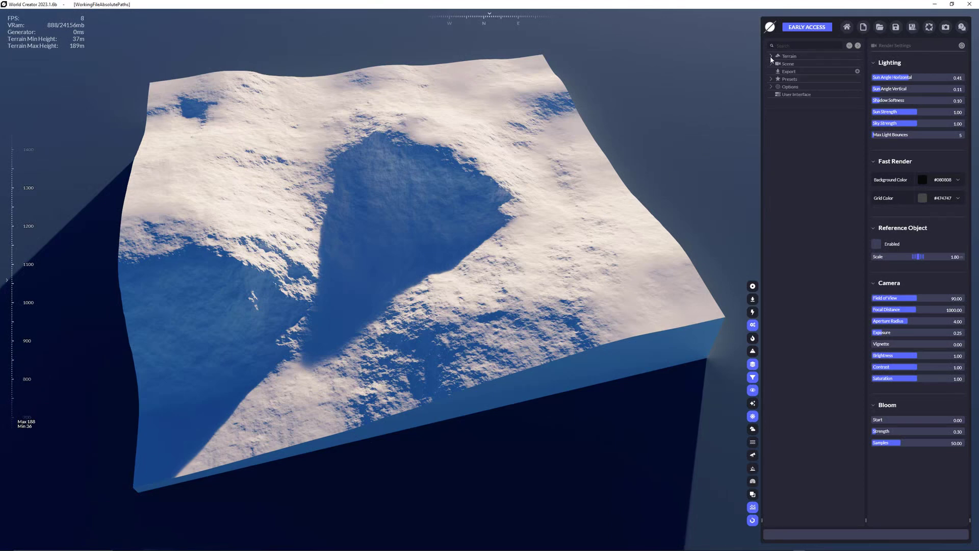
left_click(770, 57)
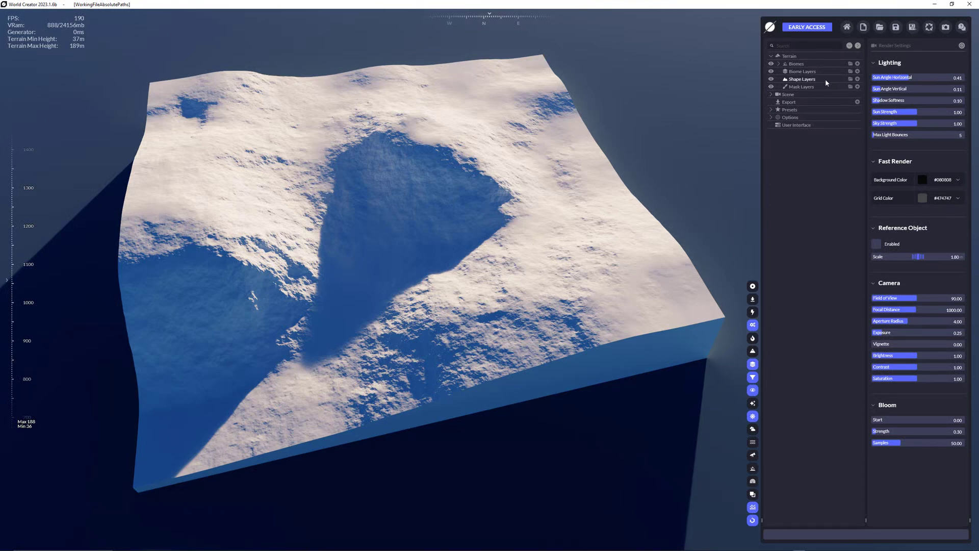
left_click(857, 80)
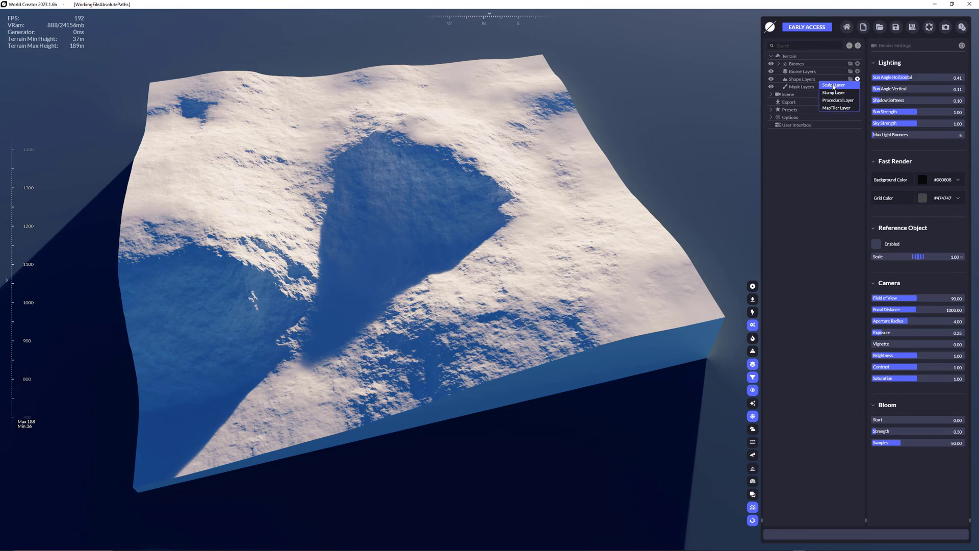
left_click(833, 85)
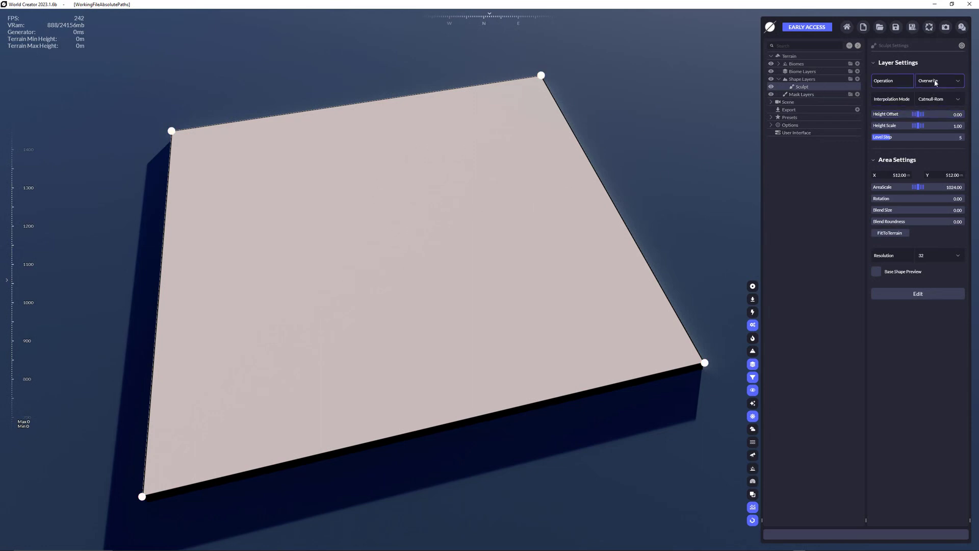
Step: Set the terrain size to 2k and move the Sculpt layer's area inward to about X 694, Y 622
left_click(789, 56)
left_click(892, 89)
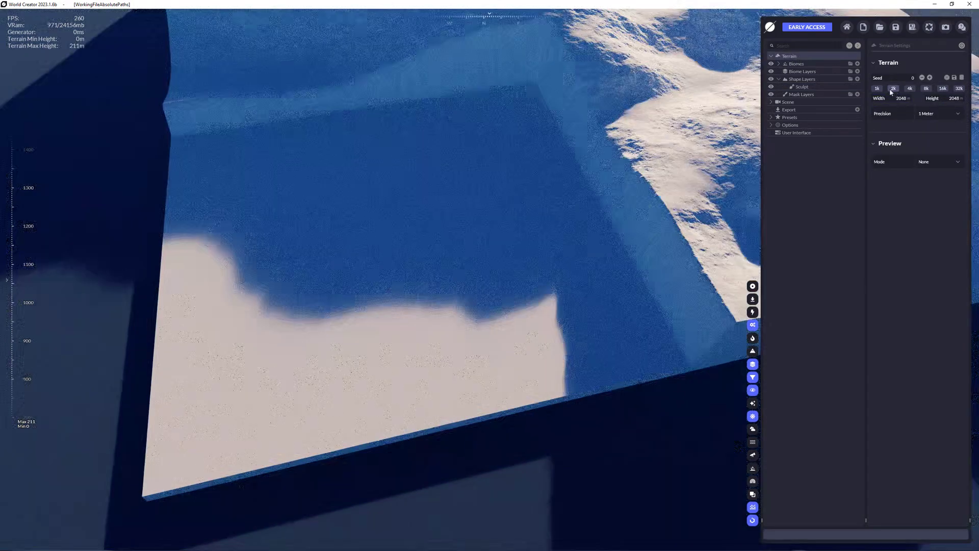
scroll(543, 228, "down", 10)
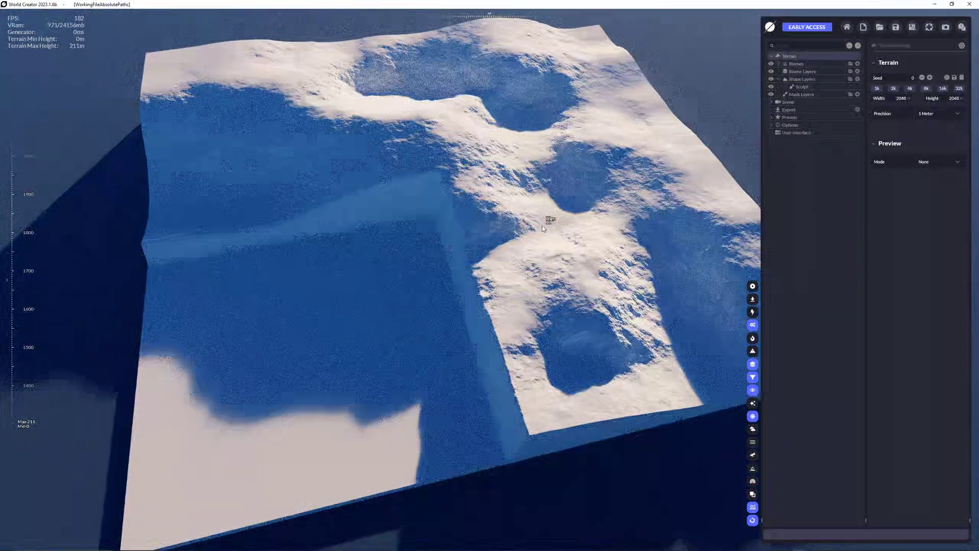
left_click(801, 87)
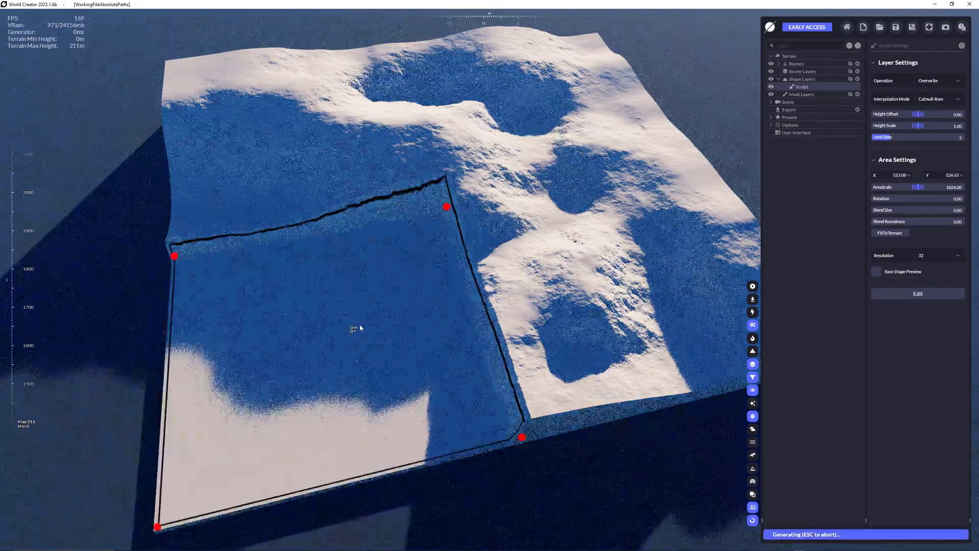
mouse_move(360, 328)
left_mouse_down()
mouse_move(498, 201)
mouse_move(448, 247)
mouse_move(448, 271)
mouse_move(549, 187)
mouse_move(356, 213)
mouse_move(389, 129)
mouse_move(601, 180)
mouse_move(363, 275)
mouse_move(357, 307)
left_mouse_up()
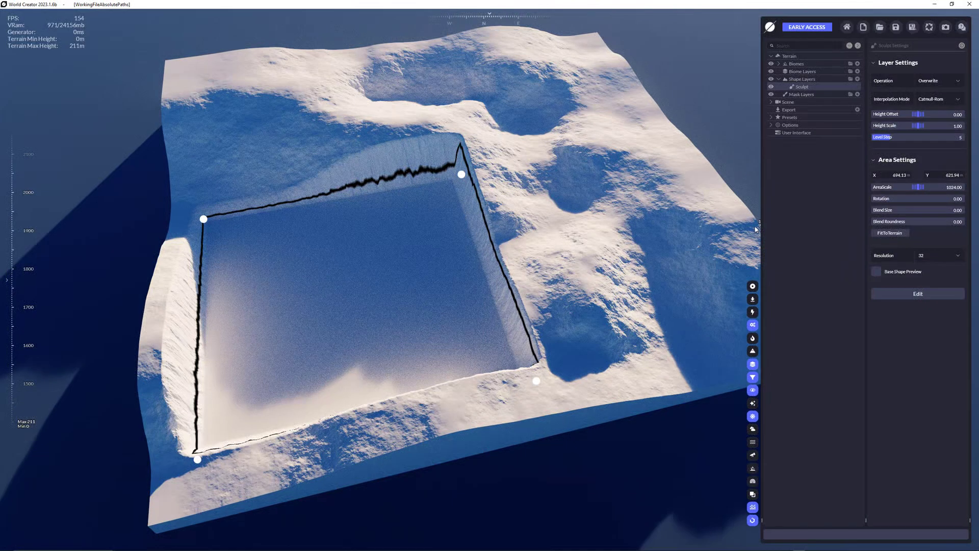
Step: Set the terrain size to 1k and fit the Sculpt layer's area to the terrain
left_click(815, 55)
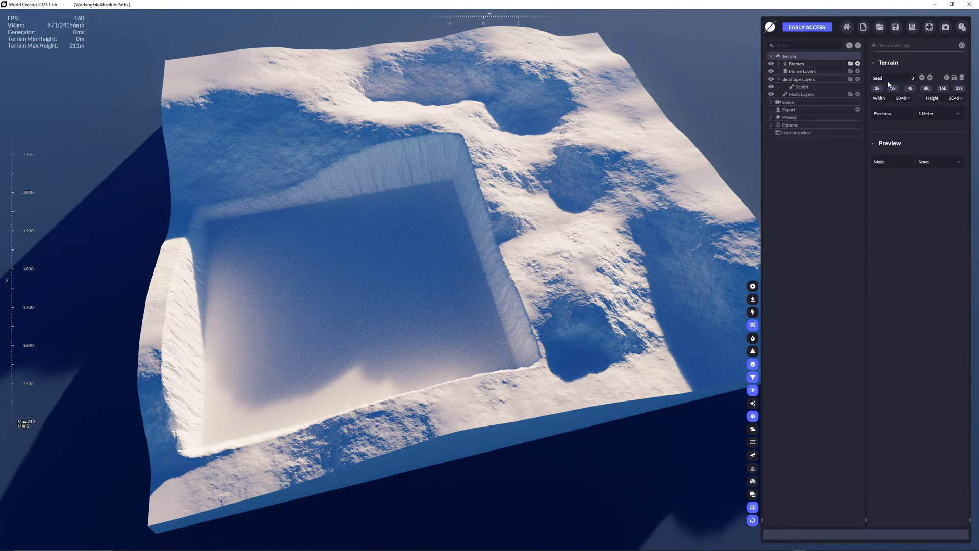
left_click(876, 88)
left_click(802, 86)
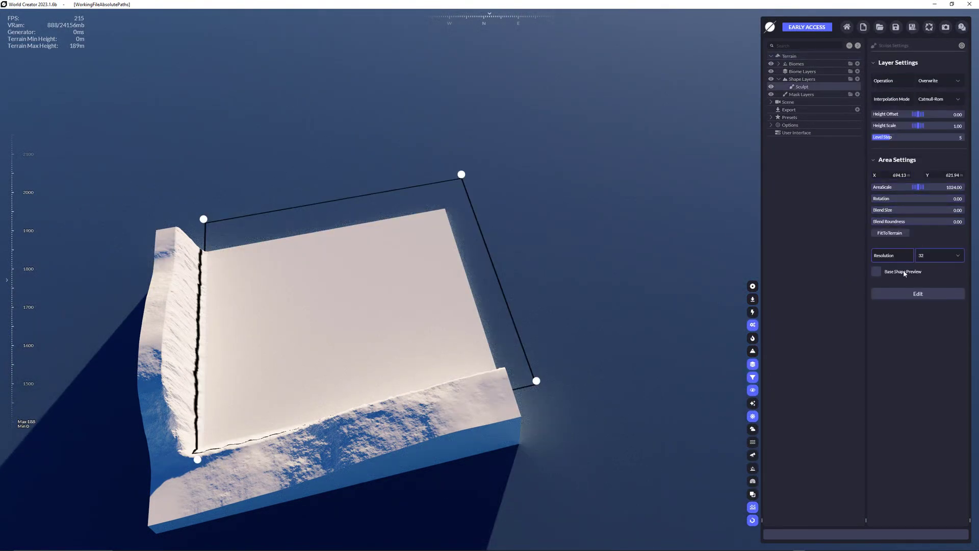
left_click(890, 235)
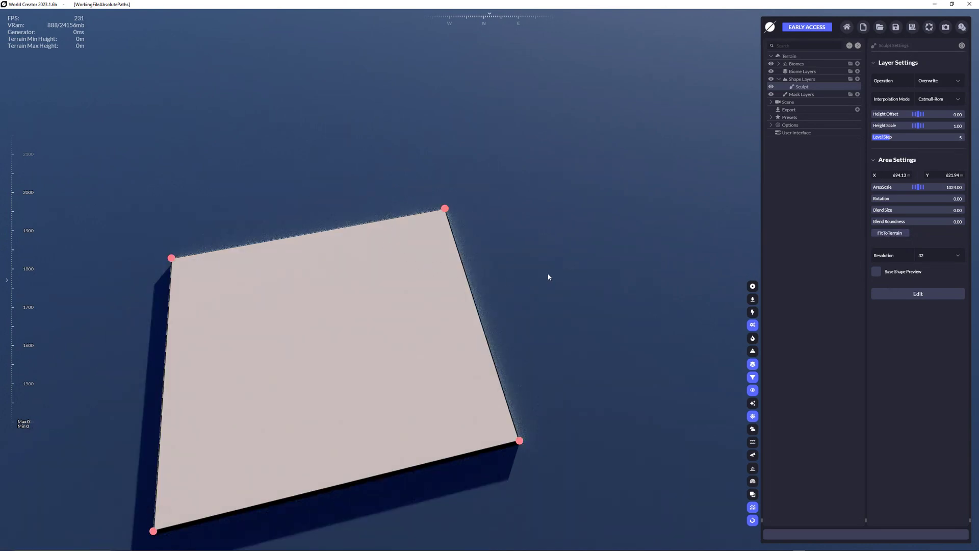
middle_click_drag(548, 276, 664, 197)
scroll(581, 236, "up", 5)
scroll(664, 202, "up", 2)
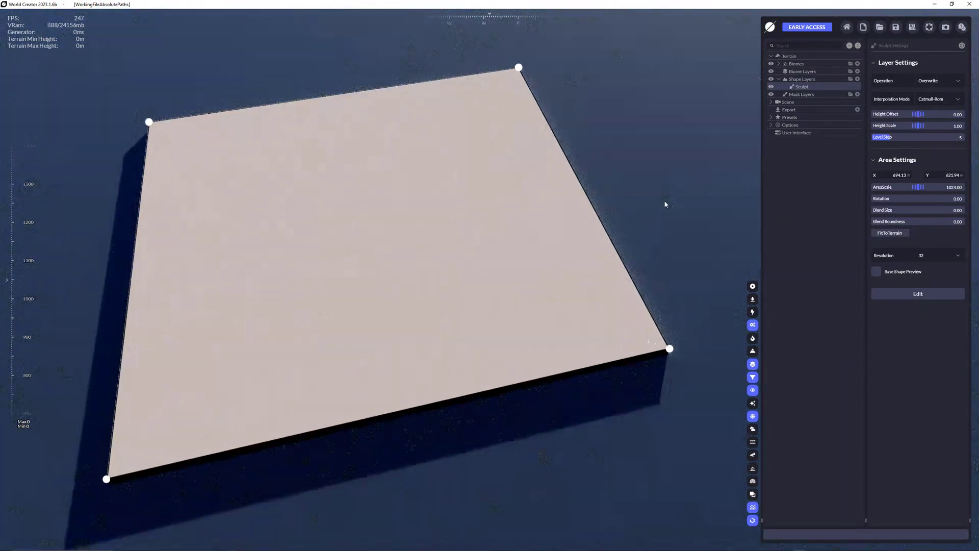
Step: Compare the Add and Overwrite operations on the Sculpt layer, ending on Overwrite
left_click(948, 81)
left_click(949, 92)
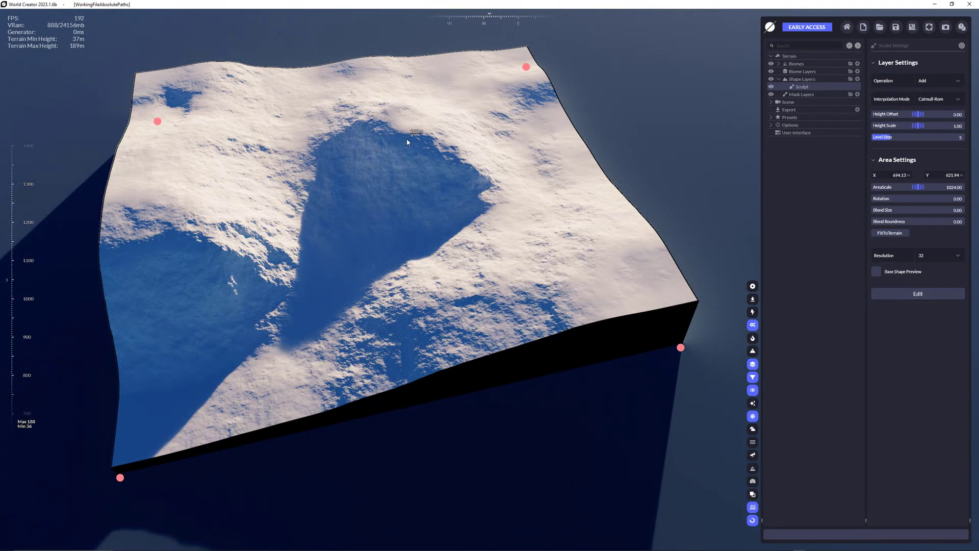
left_click(934, 80)
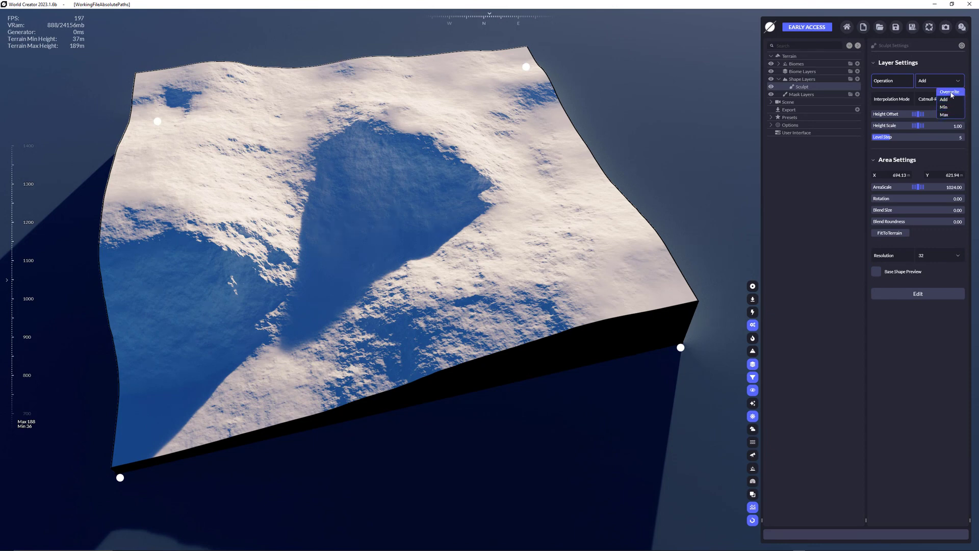
left_click(949, 92)
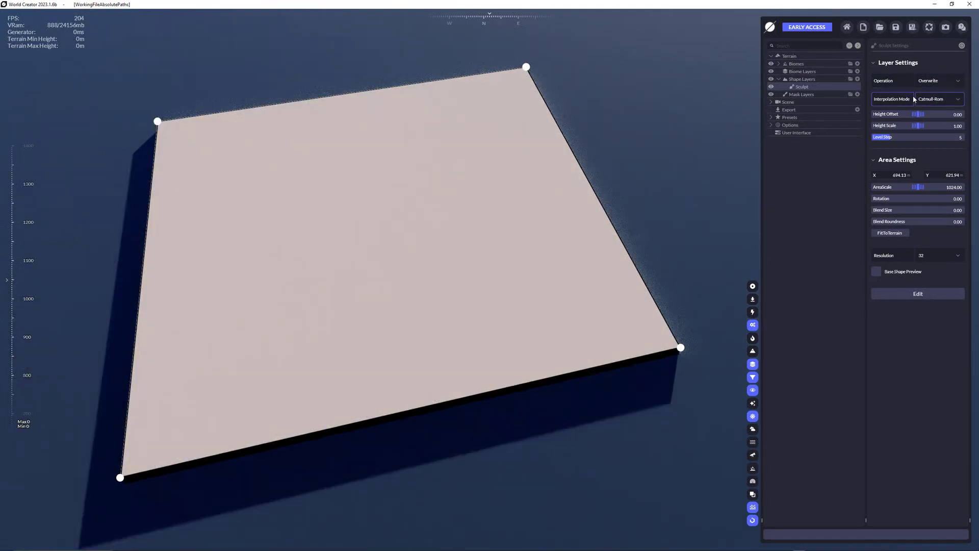
left_click(936, 82)
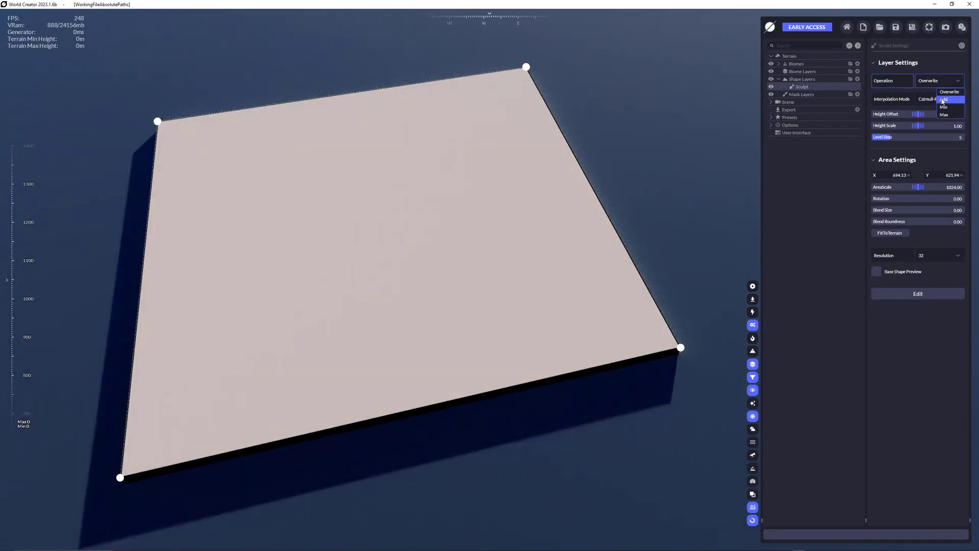
left_click(940, 99)
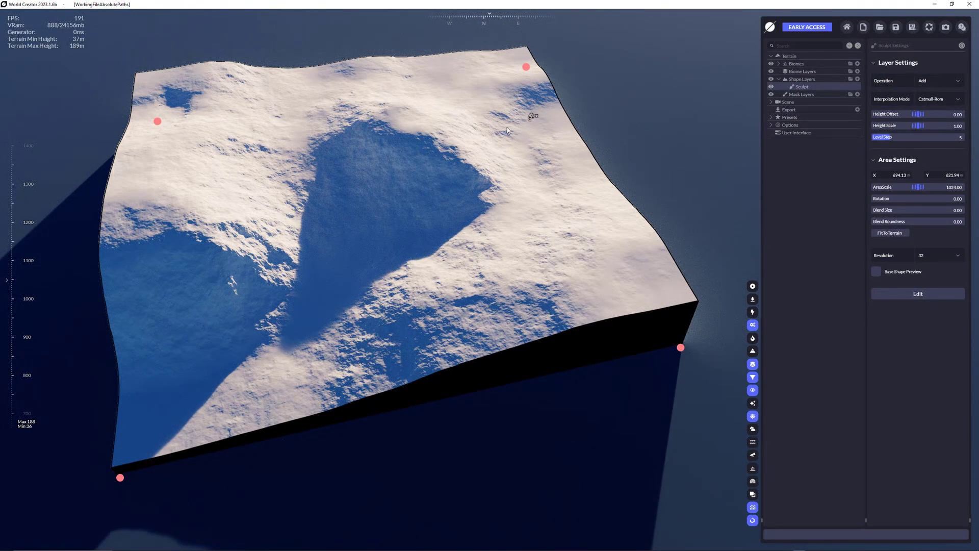
left_click(931, 83)
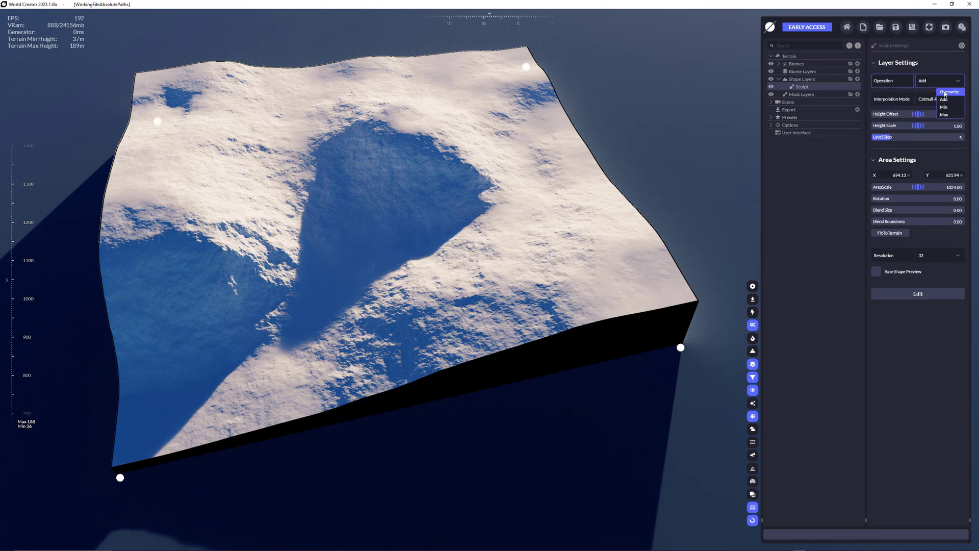
left_click(948, 92)
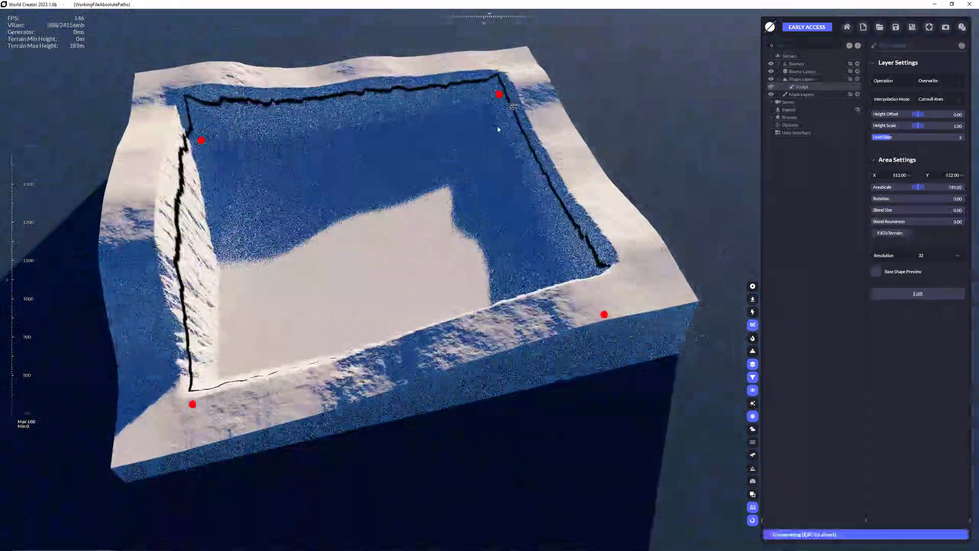
Step: Try scaling, rotating and moving the Sculpt area within the terrain, and refit it to the terrain
mouse_move(603, 340)
left_mouse_down()
mouse_move(538, 385)
mouse_move(606, 331)
left_mouse_up()
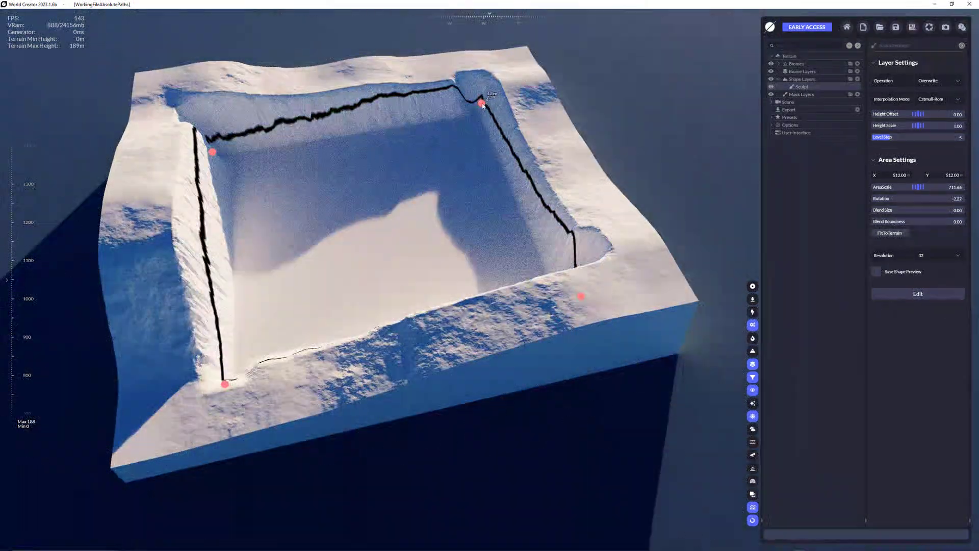
mouse_move(484, 105)
left_mouse_down()
mouse_move(506, 84)
mouse_move(492, 103)
left_mouse_up()
mouse_move(629, 326)
left_mouse_down()
mouse_move(594, 357)
mouse_move(529, 332)
mouse_move(633, 225)
mouse_move(630, 265)
mouse_move(650, 172)
left_mouse_up()
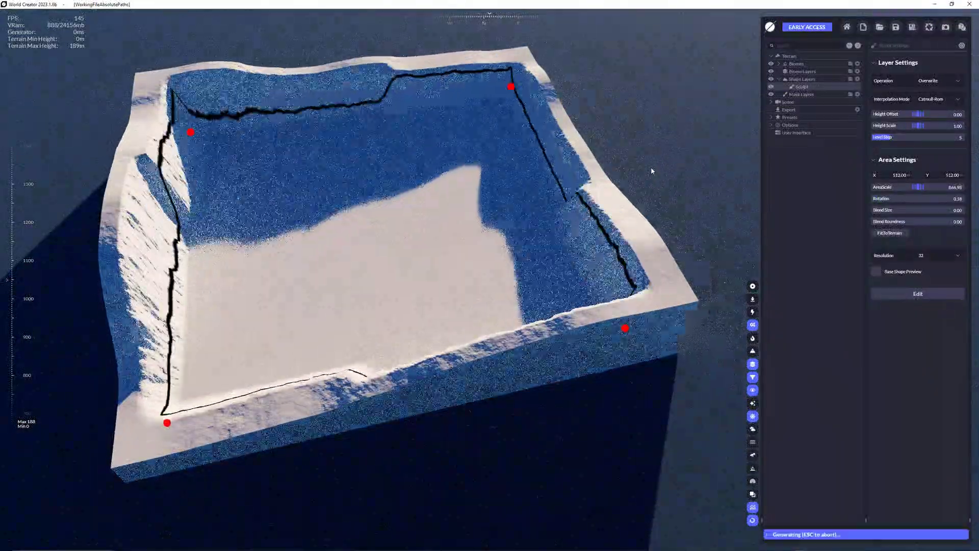
mouse_move(357, 219)
left_mouse_down()
mouse_move(365, 227)
mouse_move(393, 168)
mouse_move(318, 252)
mouse_move(356, 219)
left_mouse_up()
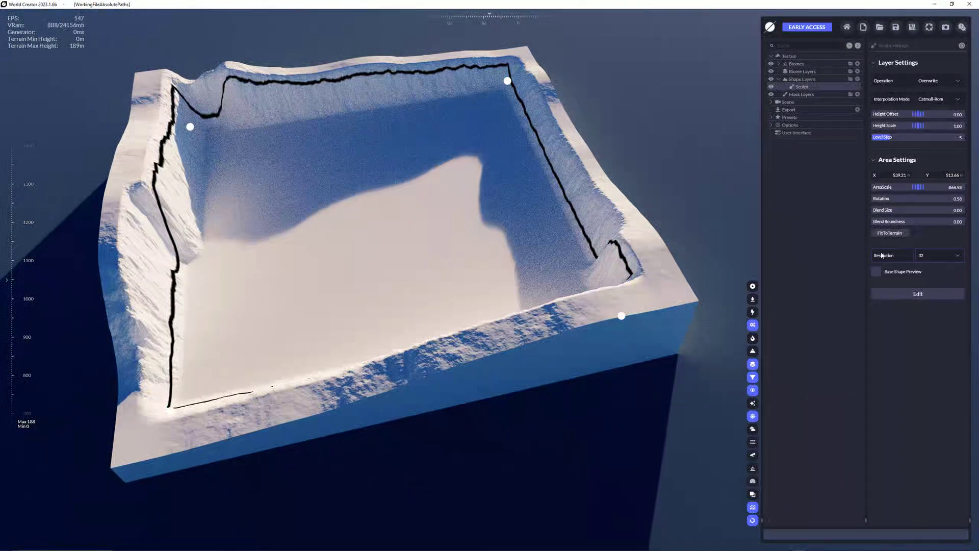
left_click(889, 234)
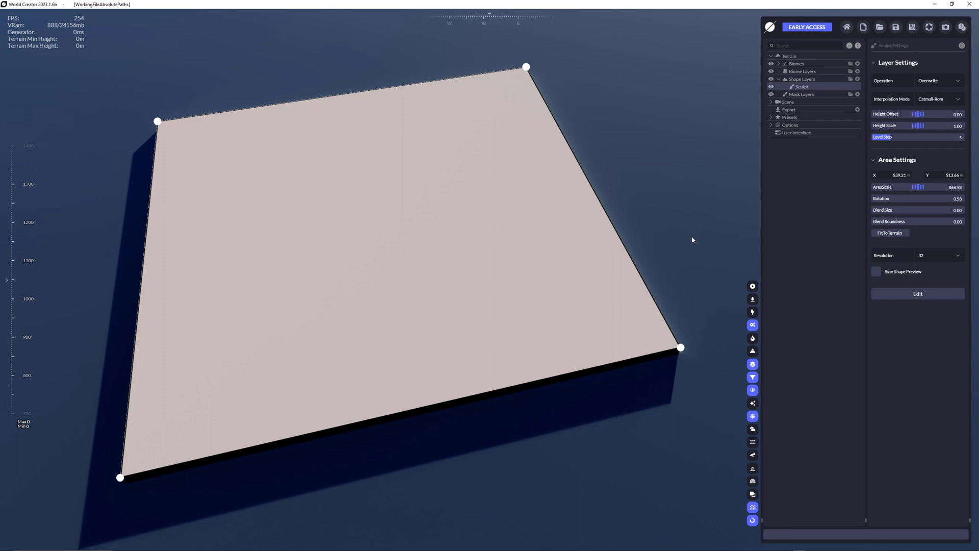
Step: Start editing the Sculpt layer at resolution 32 and bring up the brush tools and settings over the terrain
left_click(935, 260)
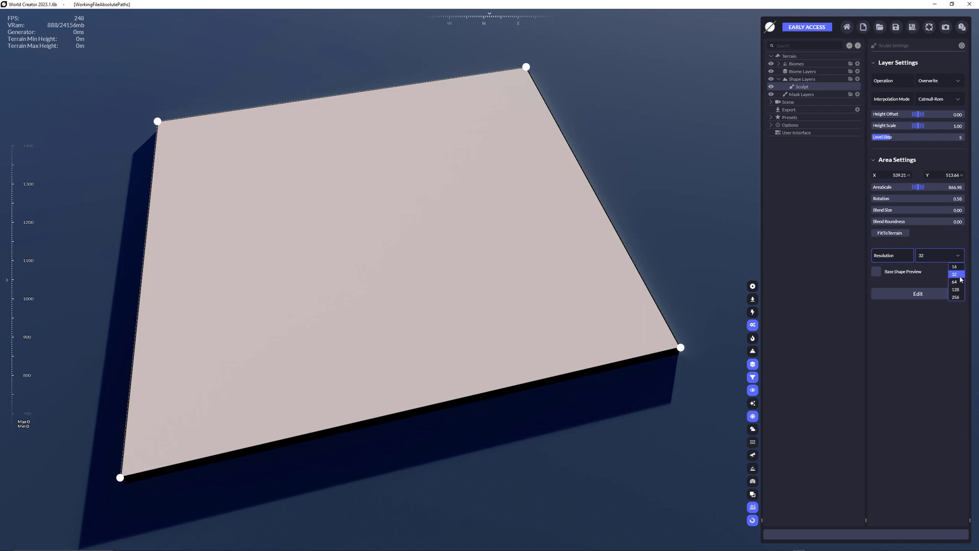
left_click(901, 339)
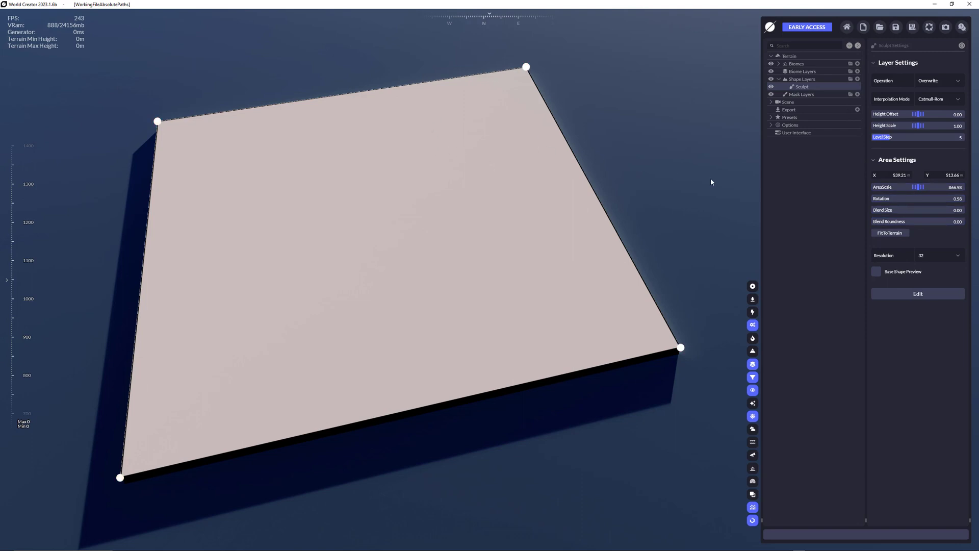
left_click(920, 298)
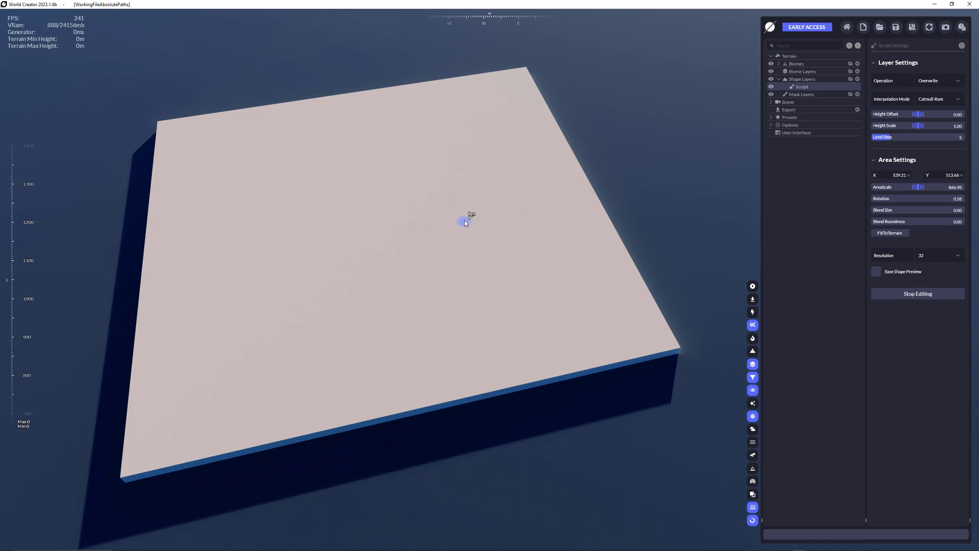
right_click(494, 190)
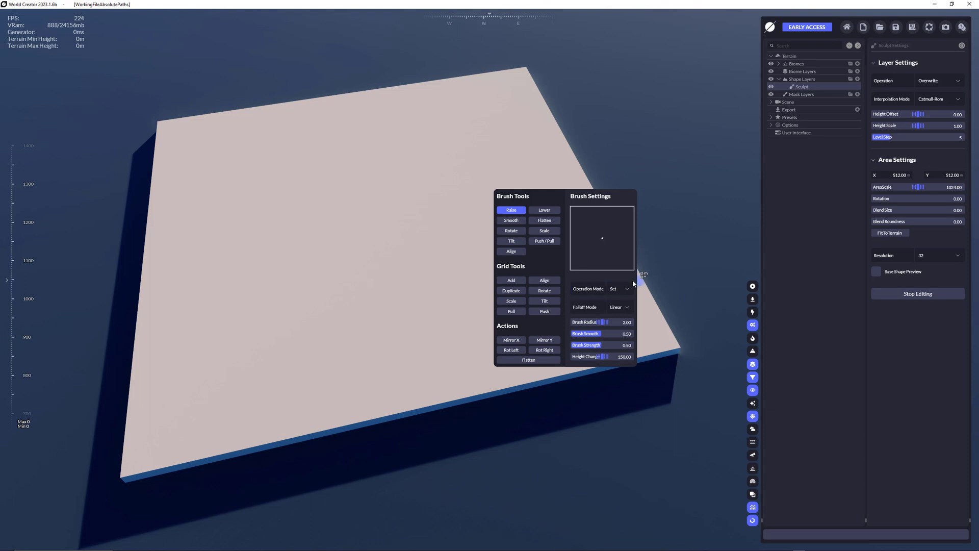
Step: Adjust the Raise brush's size and sculpt branching ridges across the far-left part of the terrain
left_click_drag(602, 323, 612, 323)
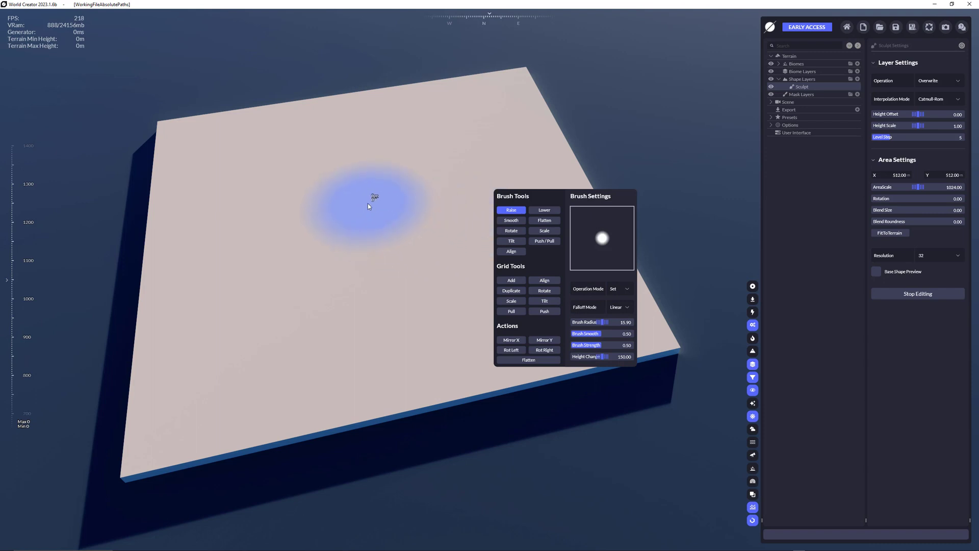
right_click(418, 187)
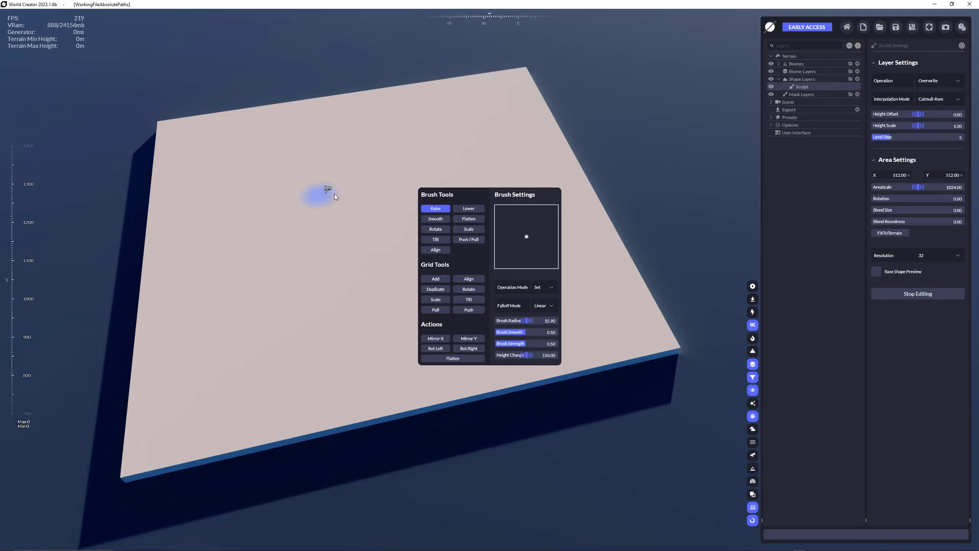
mouse_move(320, 217)
left_mouse_down()
mouse_move(308, 189)
mouse_move(405, 203)
mouse_move(448, 127)
mouse_move(489, 123)
mouse_move(239, 143)
mouse_move(244, 182)
mouse_move(275, 209)
mouse_move(247, 267)
mouse_move(319, 227)
mouse_move(275, 305)
mouse_move(337, 212)
left_mouse_up()
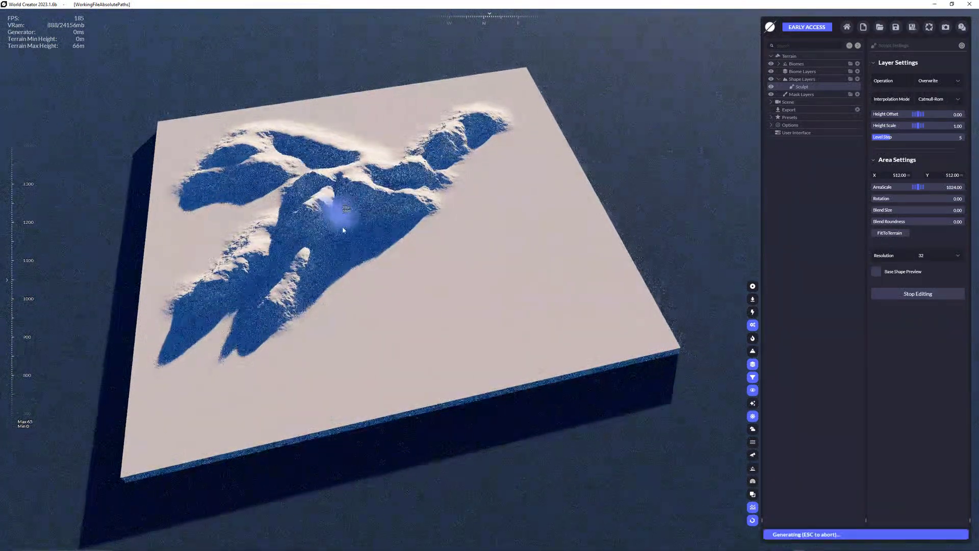
Step: Display the terrain in plain grey shading and raise further ridges from the central mountain towards the right edge and the near-left corner
left_click(753, 313)
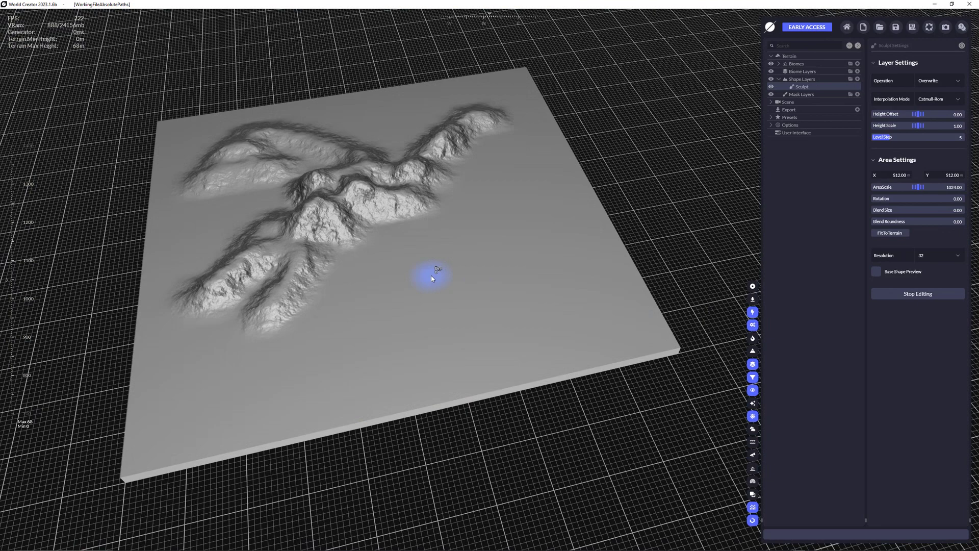
mouse_move(366, 145)
left_mouse_down()
mouse_move(405, 105)
mouse_move(473, 153)
mouse_move(558, 192)
left_mouse_up()
mouse_move(417, 214)
left_mouse_down()
mouse_move(411, 230)
mouse_move(518, 269)
mouse_move(509, 286)
mouse_move(458, 287)
mouse_move(329, 260)
mouse_move(268, 328)
mouse_move(378, 231)
mouse_move(368, 225)
mouse_move(369, 243)
mouse_move(397, 212)
mouse_move(336, 182)
mouse_move(357, 196)
mouse_move(443, 178)
mouse_move(299, 223)
left_mouse_up()
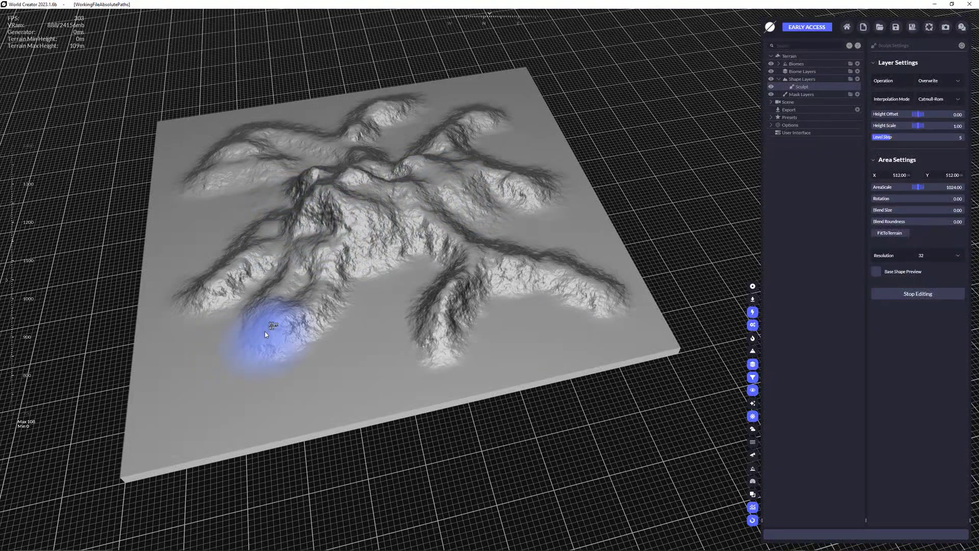
mouse_move(264, 334)
left_mouse_down()
mouse_move(209, 393)
mouse_move(165, 415)
left_mouse_up()
Step: Cut down the ridge end near the terrain's right edge with the Lower brush and soften it with the Smooth brush
right_click(452, 293)
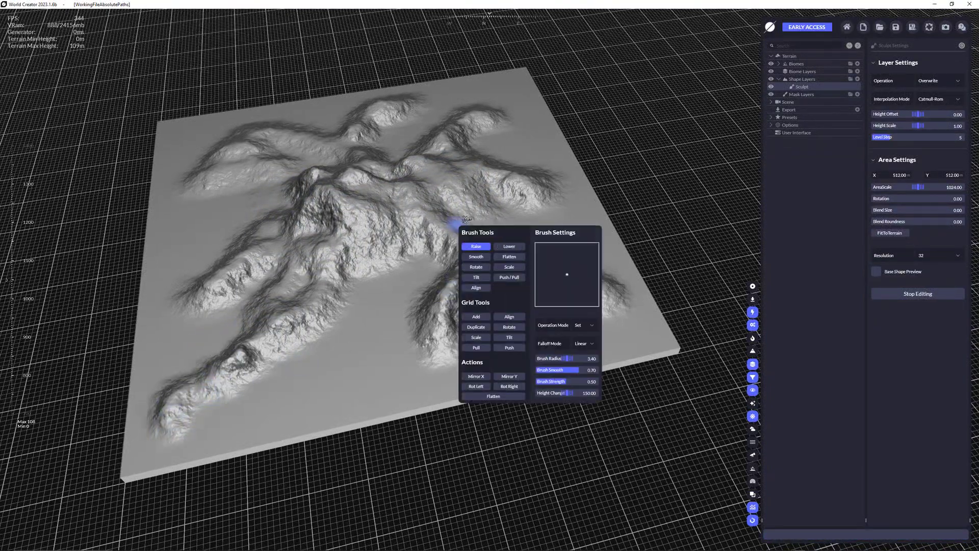
left_click(510, 246)
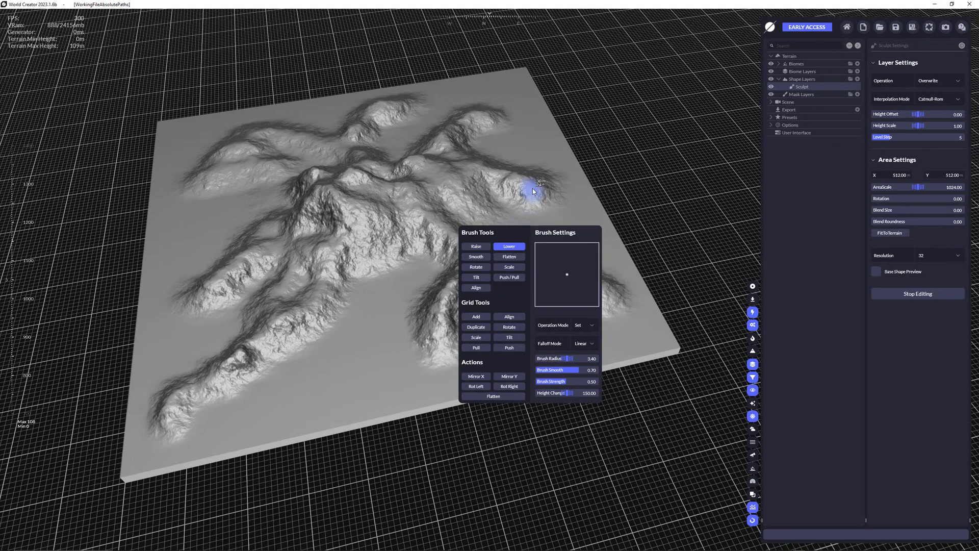
mouse_move(516, 178)
left_mouse_down()
mouse_move(533, 192)
mouse_move(507, 204)
mouse_move(550, 183)
left_mouse_up()
right_click(507, 203)
left_click(531, 236)
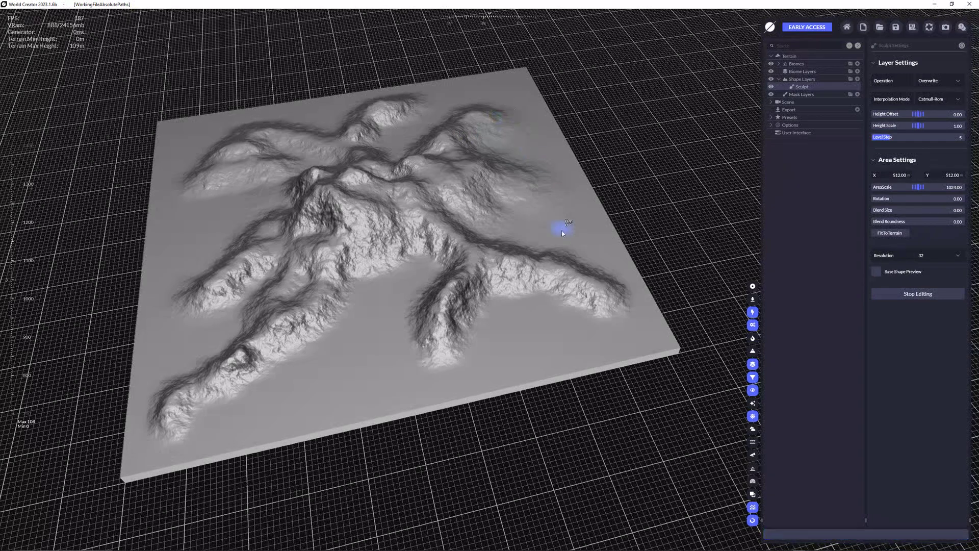
Step: Level the same ridge end near the right edge with the Flatten brush, ending with a Flatten Height of 29.30
right_click(531, 185)
left_click(582, 216)
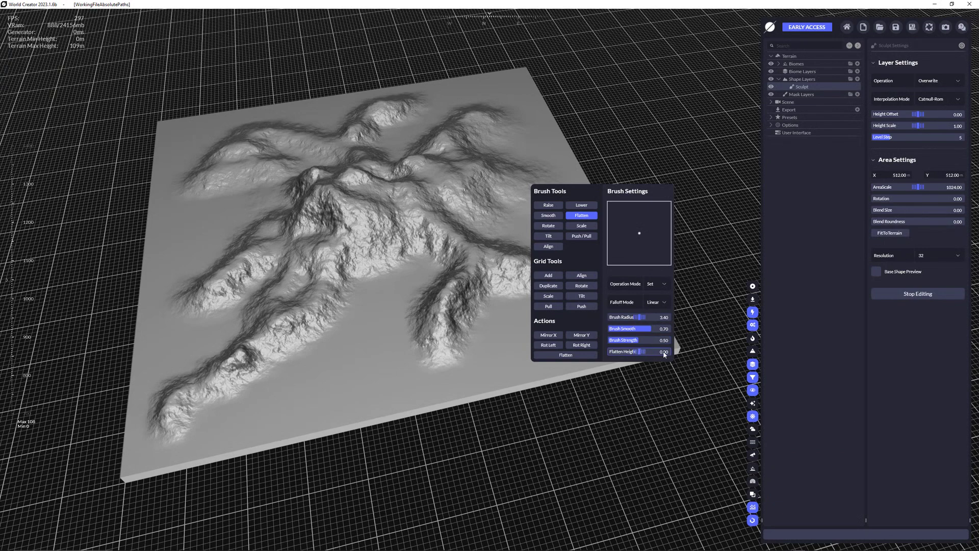
left_click_drag(525, 177, 528, 168)
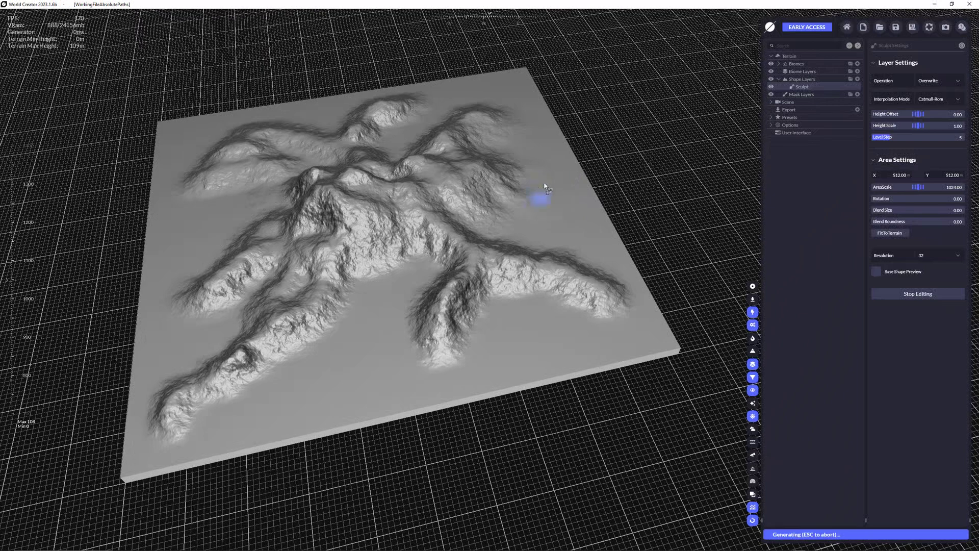
right_click(541, 197)
left_click_drag(649, 360, 658, 359)
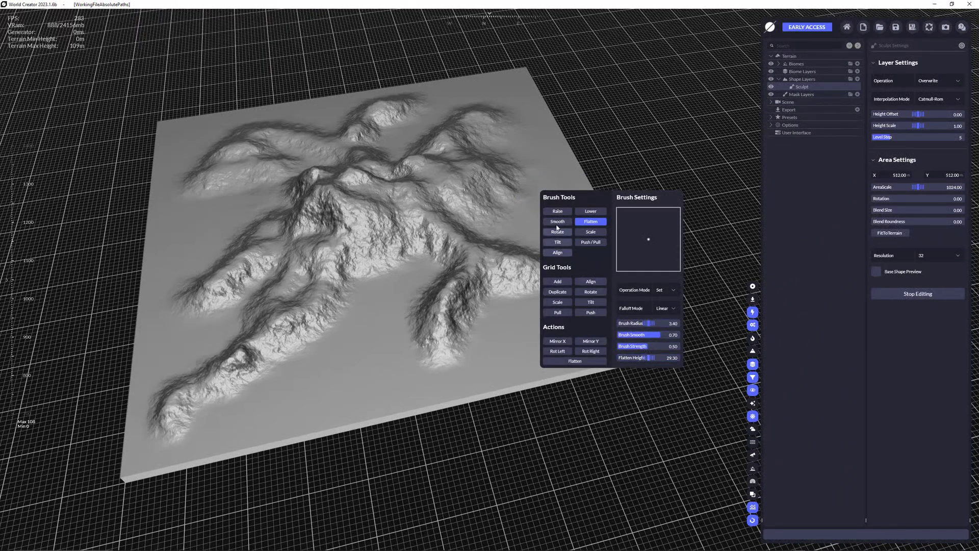
left_click_drag(550, 180, 532, 180)
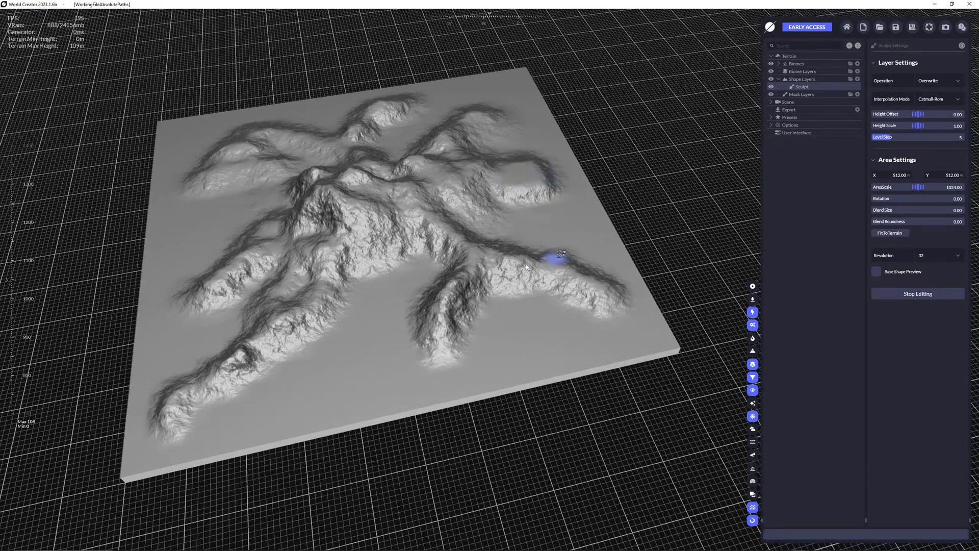
Step: Twist the flattened ridge end with the Rotate brush, enlarge the brush radius to 21.40 and rotate the central mountain
right_click(518, 197)
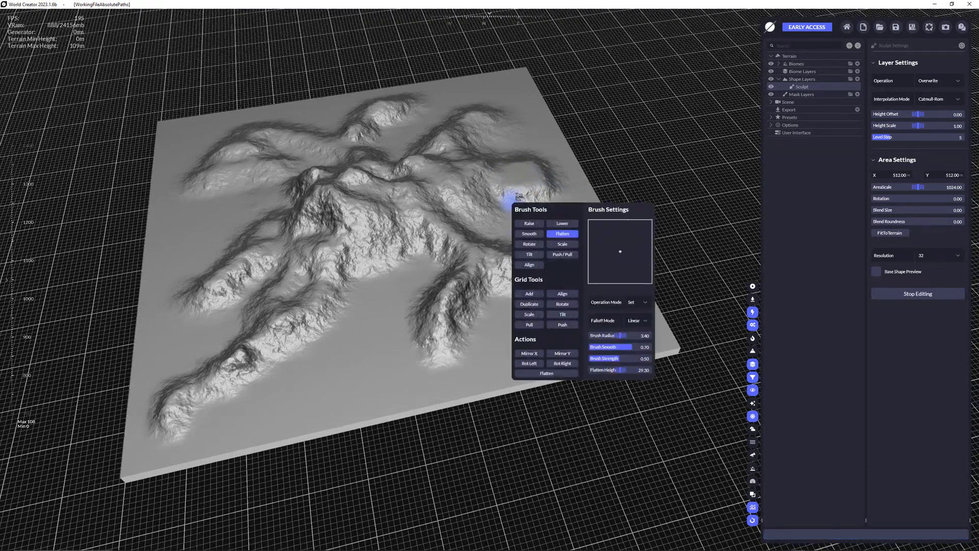
left_click(529, 244)
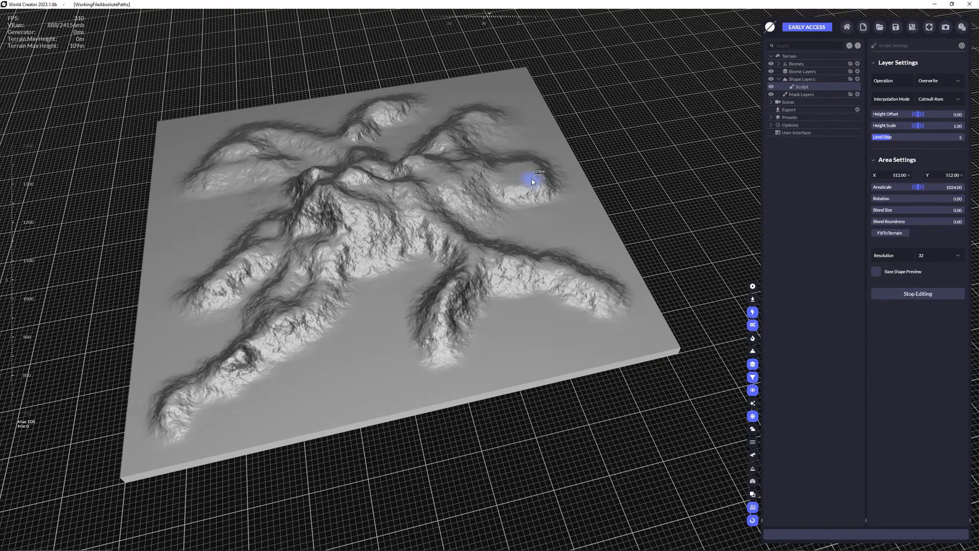
left_click_drag(532, 182, 530, 189)
scroll(460, 275, "up", 10, "ctrl")
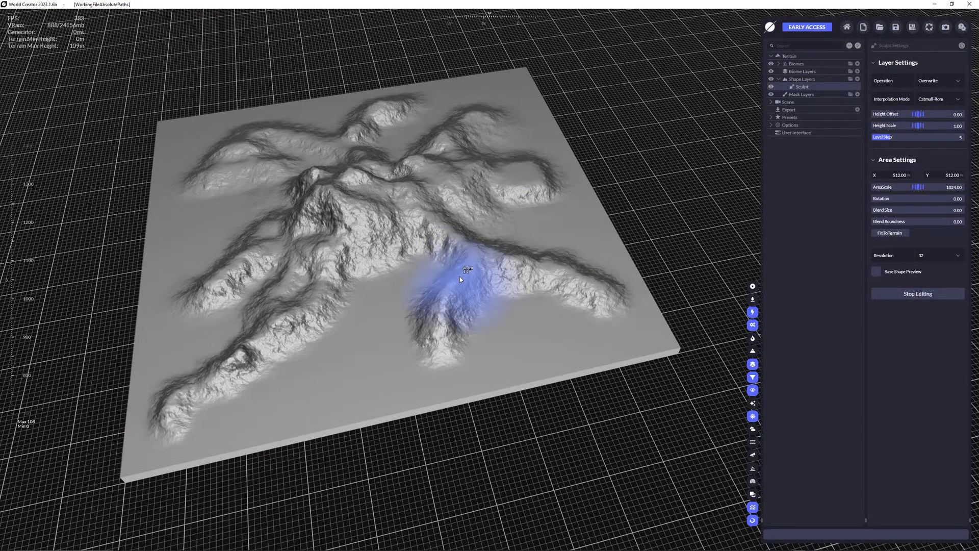
mouse_move(457, 293)
left_mouse_down()
mouse_move(428, 279)
mouse_move(369, 291)
mouse_move(456, 283)
mouse_move(505, 301)
mouse_move(439, 305)
mouse_move(521, 352)
mouse_move(527, 287)
mouse_move(513, 299)
mouse_move(359, 305)
mouse_move(477, 266)
mouse_move(552, 319)
mouse_move(425, 295)
mouse_move(328, 304)
mouse_move(474, 285)
mouse_move(454, 299)
mouse_move(531, 301)
mouse_move(405, 284)
mouse_move(449, 282)
mouse_move(459, 296)
mouse_move(448, 306)
mouse_move(477, 282)
mouse_move(356, 203)
mouse_move(473, 208)
mouse_move(347, 217)
mouse_move(450, 231)
left_mouse_up()
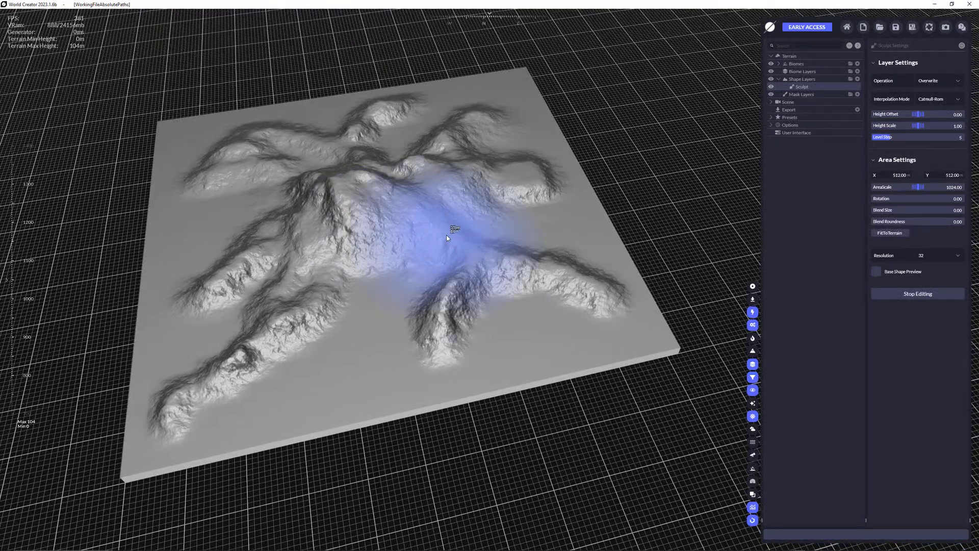
Step: Rescale the central mountain's heights with the Scale brush at radius 21.40
right_click(448, 234)
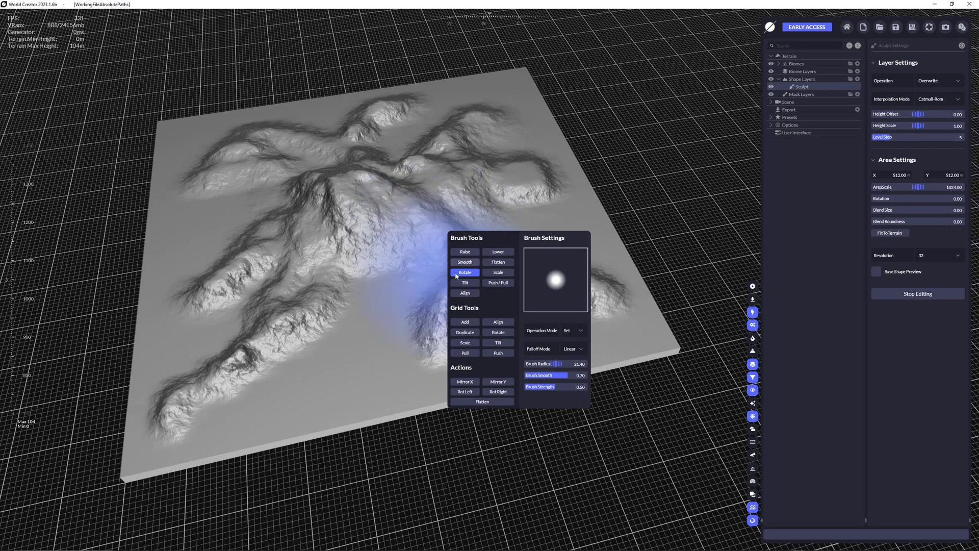
left_click(498, 272)
mouse_move(360, 203)
left_mouse_down()
mouse_move(627, 195)
mouse_move(303, 214)
mouse_move(399, 204)
left_mouse_up()
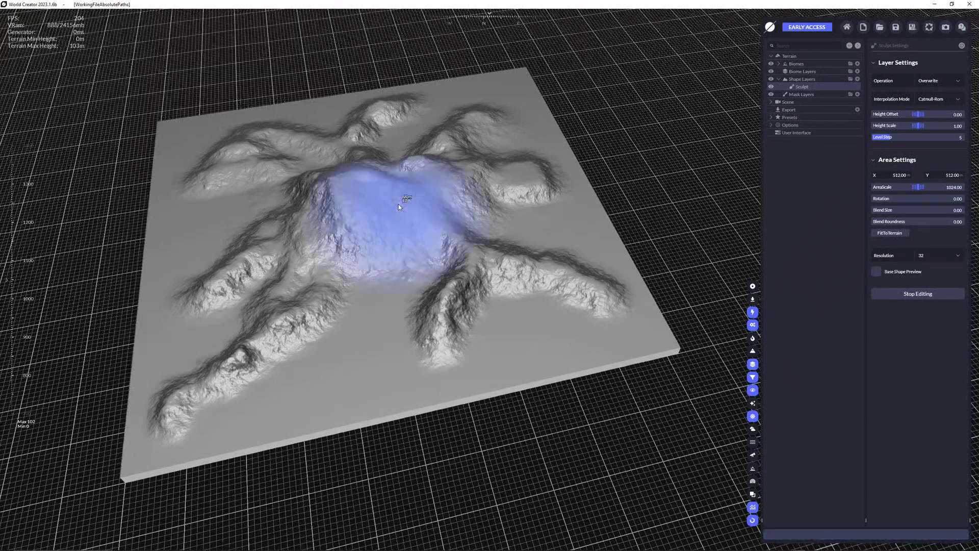
Step: Slant the central mountain area with the Tilt brush at radius 21.40
right_click(398, 204)
left_click(416, 257)
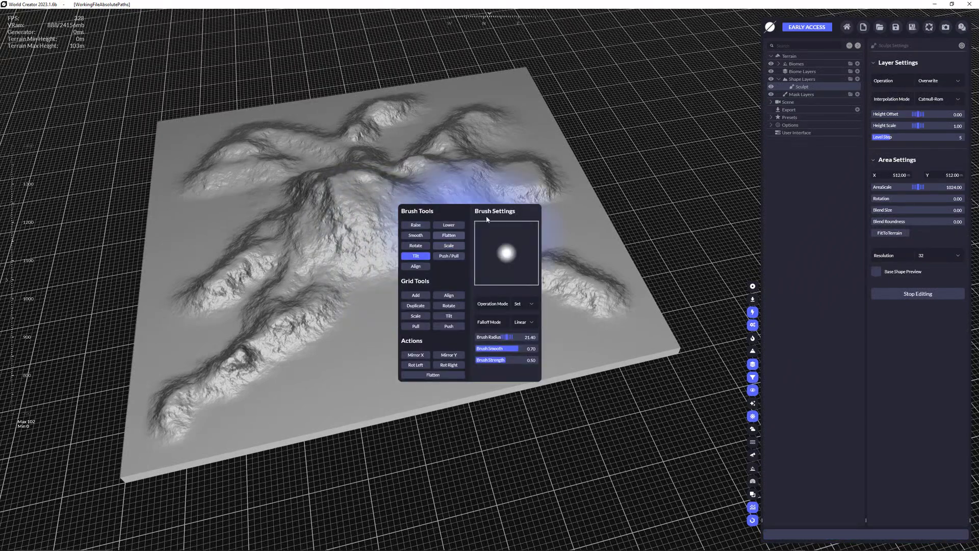
left_click(399, 201)
mouse_move(399, 202)
left_mouse_down()
mouse_move(400, 187)
mouse_move(379, 199)
mouse_move(399, 205)
left_mouse_up()
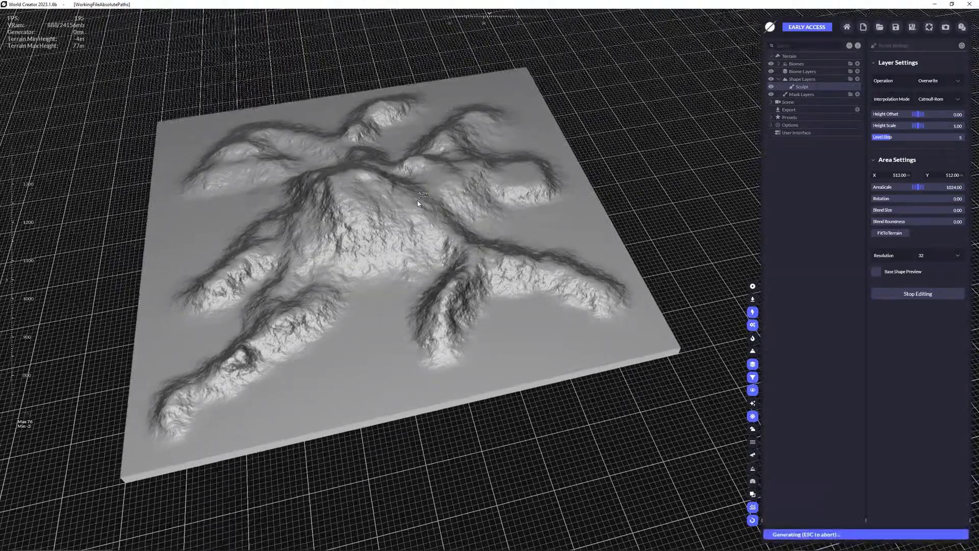
Step: Reshape the central mountain with the Push / Pull brush at radius 21.40
right_click(400, 206)
left_click(450, 258)
mouse_move(415, 199)
left_mouse_down()
mouse_move(415, 180)
mouse_move(438, 189)
mouse_move(418, 198)
mouse_move(416, 167)
mouse_move(416, 184)
left_mouse_up()
Step: Even out the slope near the terrain's right edge with the Align brush, reducing the brush radius to 4.40
right_click(415, 206)
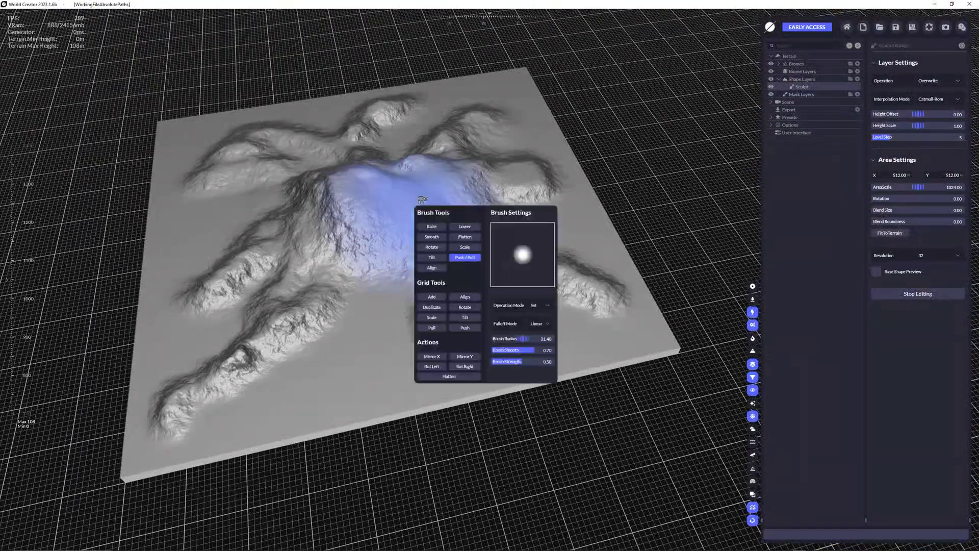
left_click(432, 268)
mouse_move(501, 190)
left_mouse_down()
mouse_move(515, 144)
mouse_move(579, 223)
mouse_move(520, 157)
mouse_move(554, 209)
mouse_move(502, 191)
left_mouse_up()
scroll(504, 191, "down", 10)
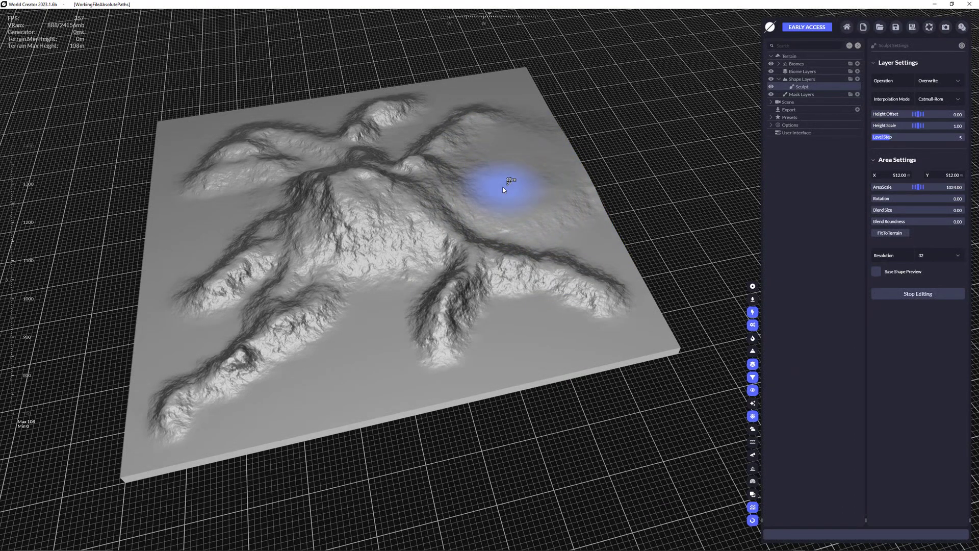
right_click(503, 189)
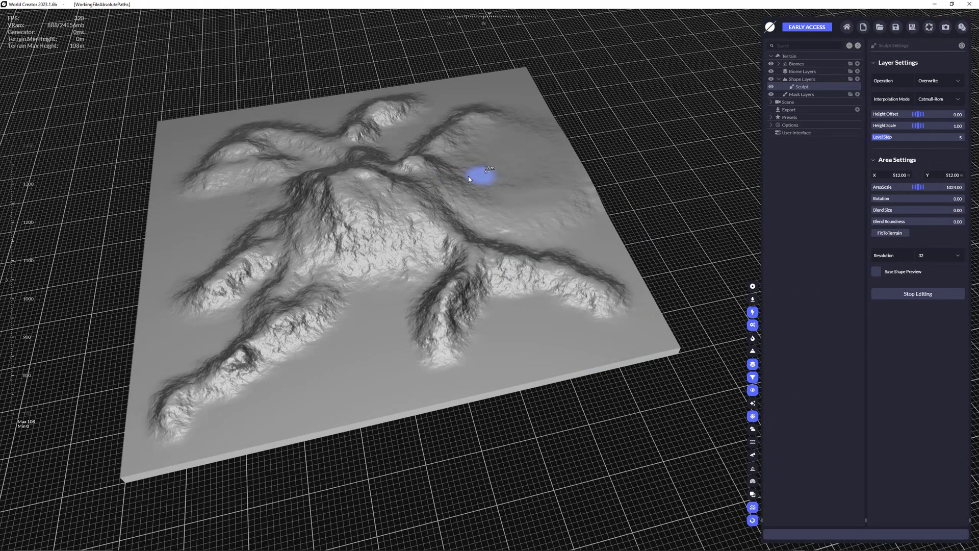
right_click_drag(514, 177, 511, 178)
Step: Raise new ridges over the aligned slope near the right edge with the Raise brush at radius 4.40
right_click(521, 200)
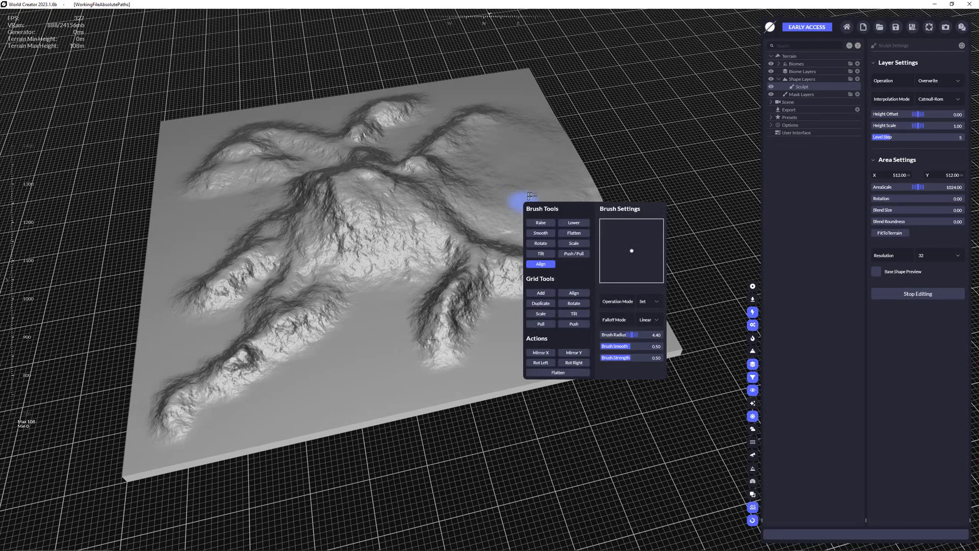
left_click(547, 224)
mouse_move(485, 178)
left_mouse_down()
mouse_move(494, 182)
mouse_move(498, 170)
mouse_move(521, 211)
mouse_move(536, 197)
mouse_move(542, 228)
mouse_move(507, 127)
mouse_move(529, 158)
left_mouse_up()
left_click_drag(426, 193, 438, 203)
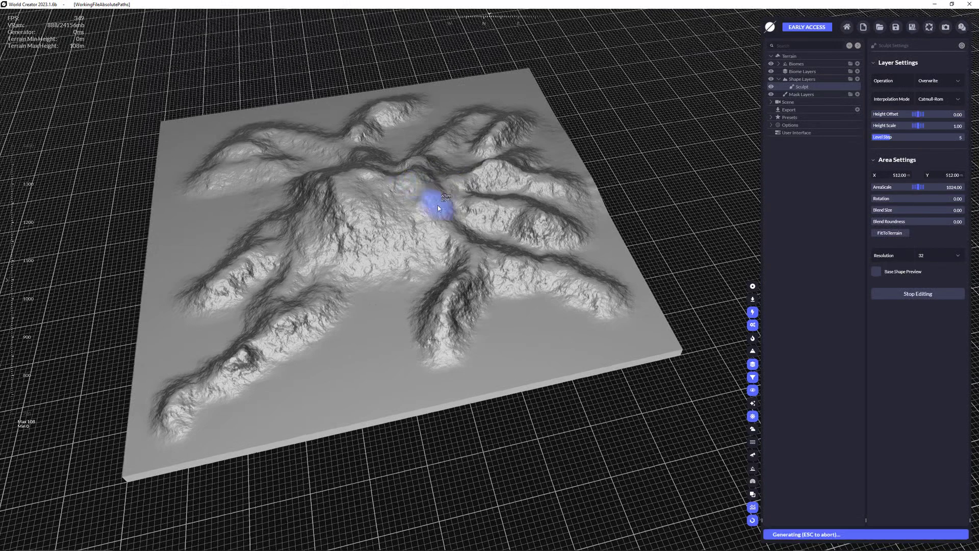
Step: Start the Add grid tool and select a group of grid cells beside the terrain's left edge, refining the selection's outline
right_click(451, 206)
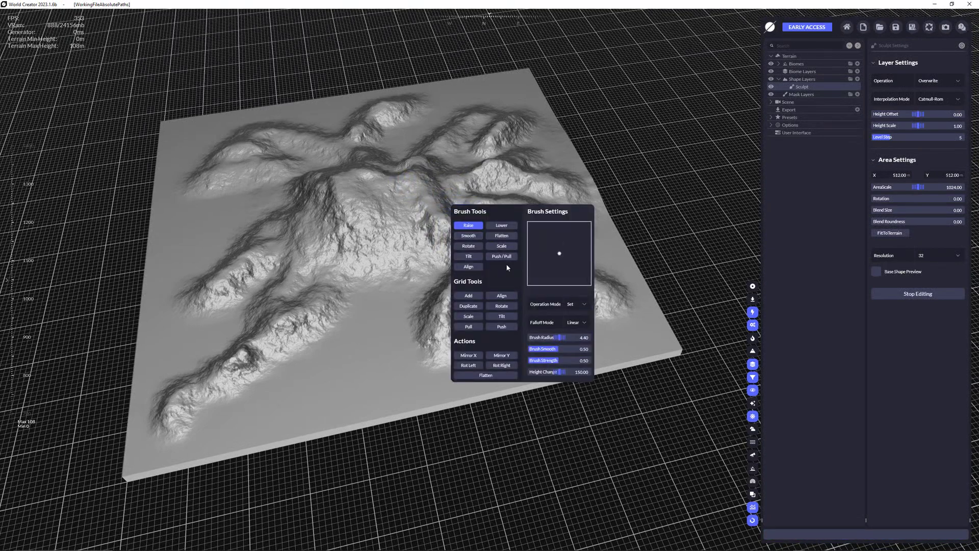
left_click(471, 295)
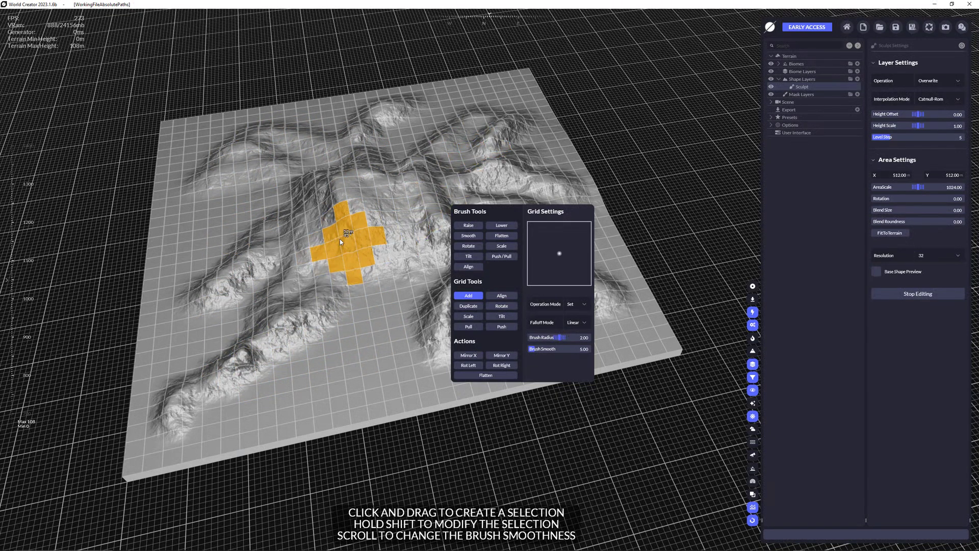
left_click(214, 212)
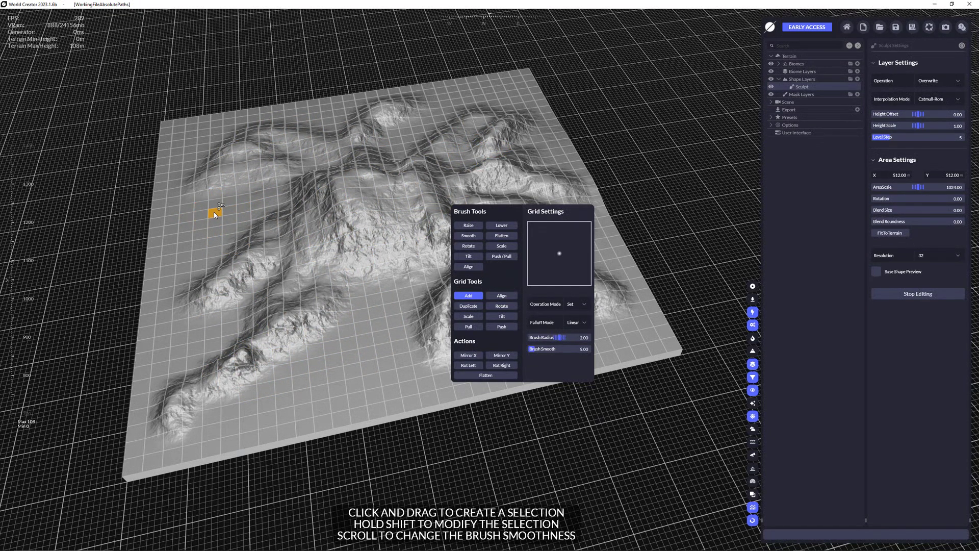
mouse_move(225, 203)
left_mouse_down()
mouse_move(211, 206)
mouse_move(199, 234)
mouse_move(203, 160)
mouse_move(211, 248)
mouse_move(204, 173)
mouse_move(208, 231)
mouse_move(204, 201)
left_mouse_up()
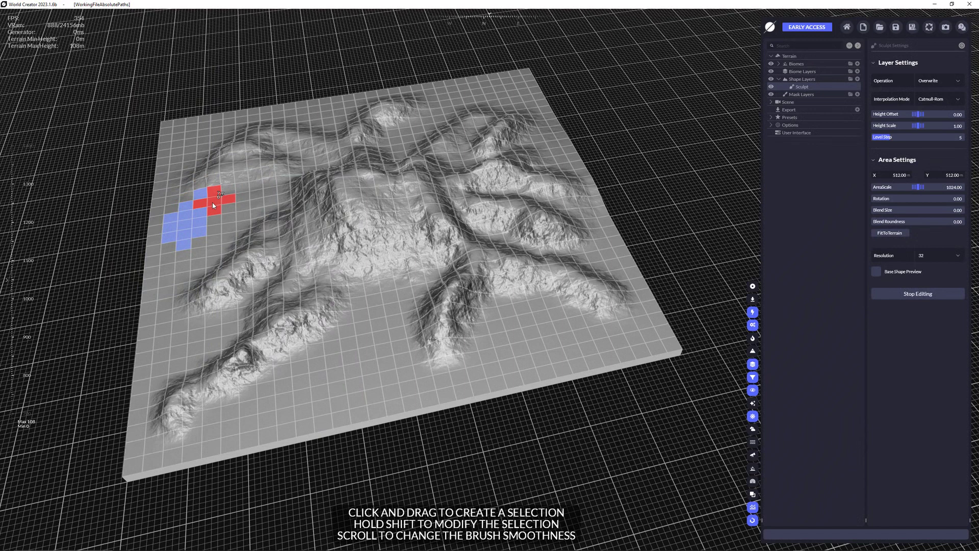
left_click(212, 198)
left_click(210, 199)
Step: Raise the selected grid cells beside the left edge into a peak, varying the smoothness around the selection
left_click_drag(208, 197, 215, 191)
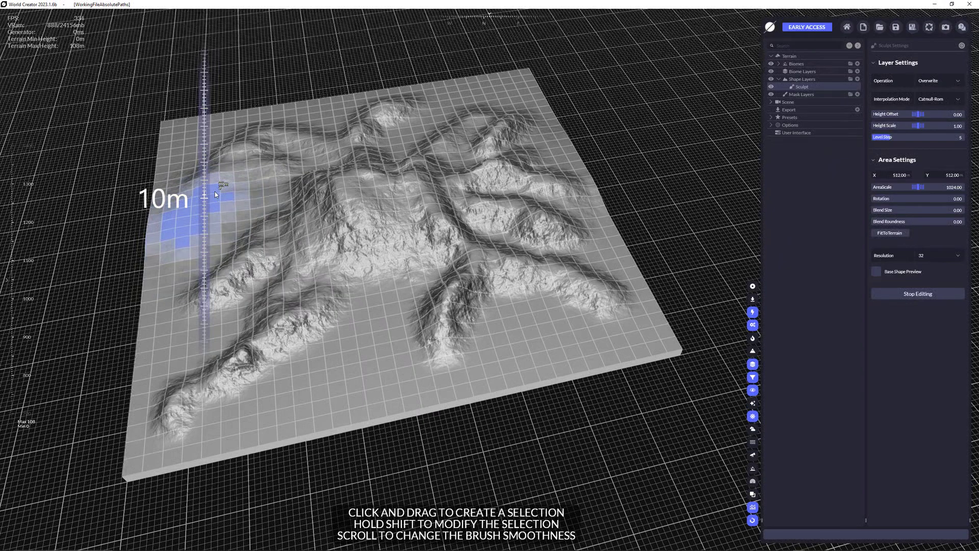
scroll(216, 191, "up", 6)
scroll(216, 191, "down", 6)
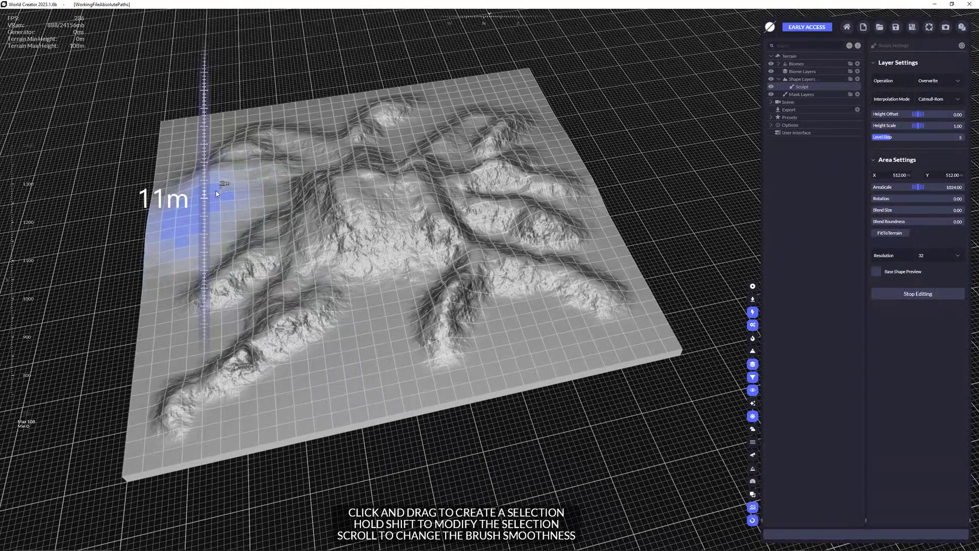
left_click_drag(216, 190, 217, 192)
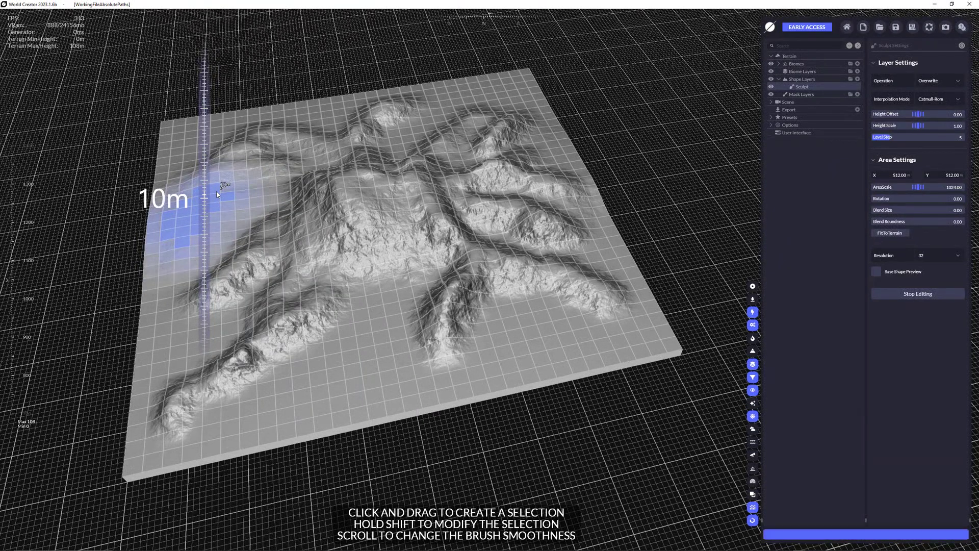
scroll(217, 194, "up", 5)
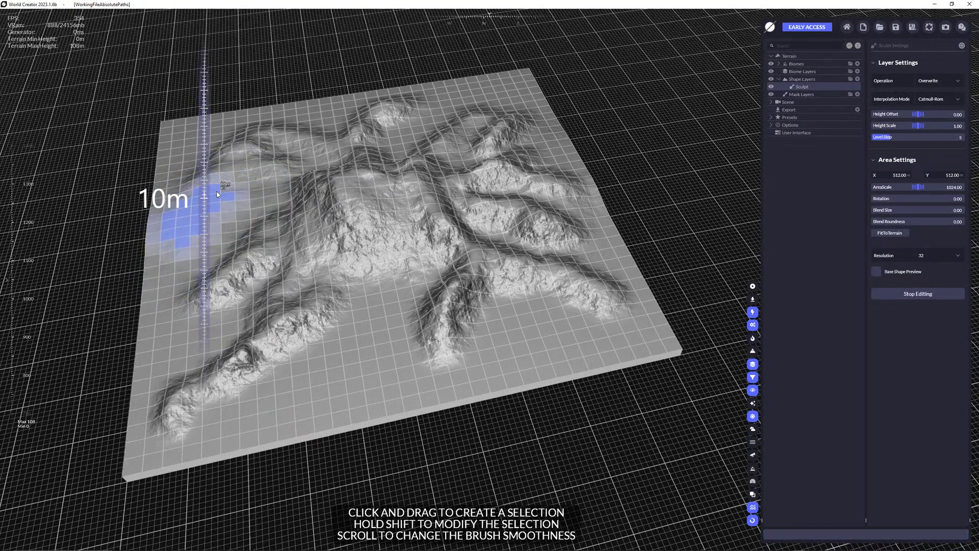
left_click_drag(216, 194, 213, 163)
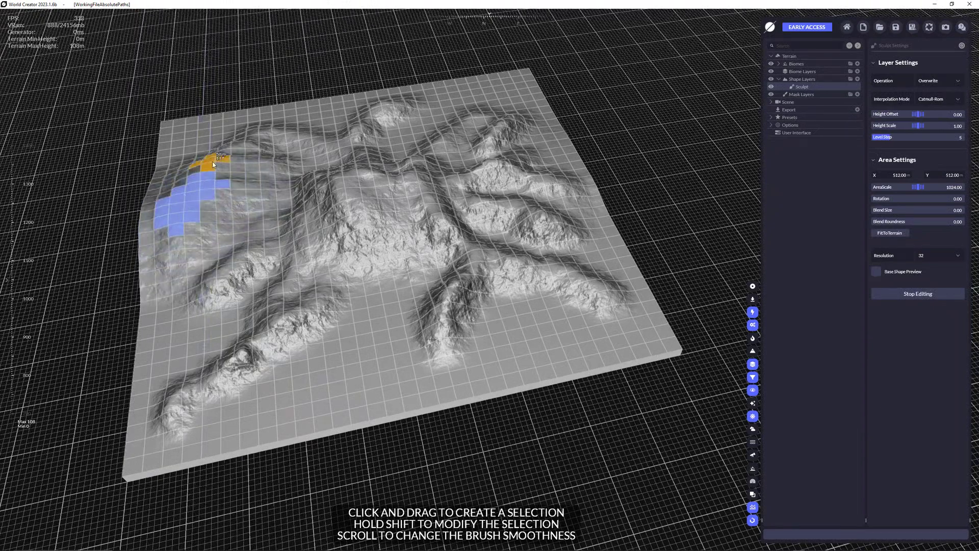
left_click_drag(213, 162, 213, 154)
scroll(213, 162, "down", 5)
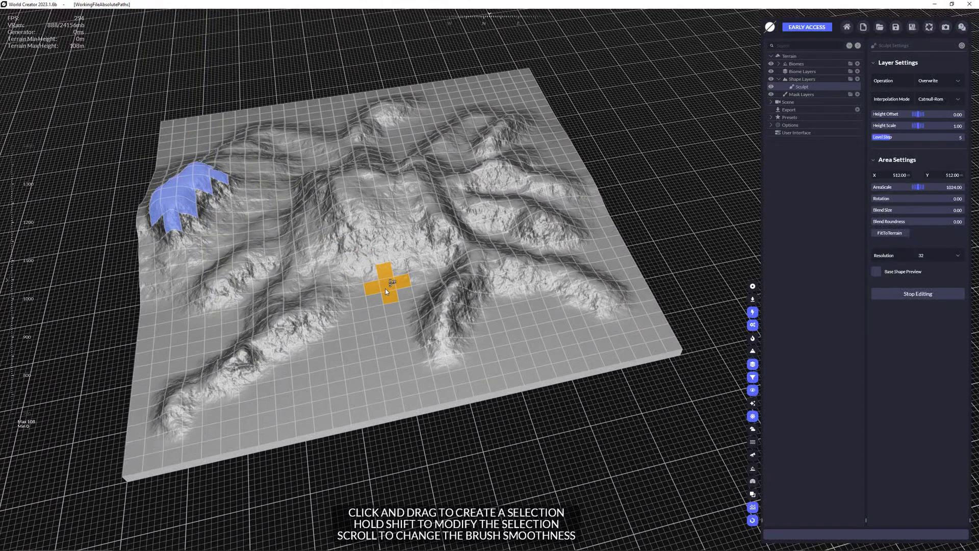
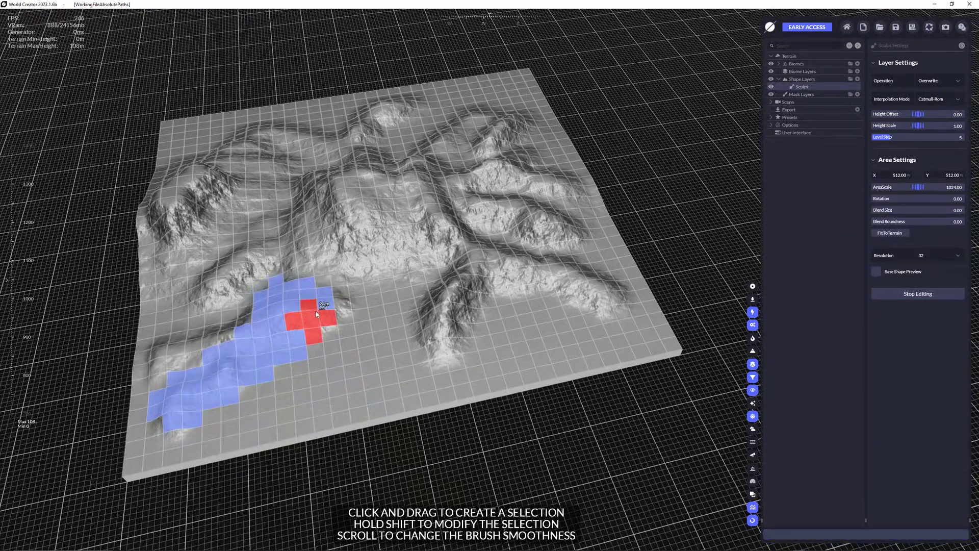
Step: Try the Rotate and Scale grid tools on cells along the ridge near the terrain's front left corner
left_click(307, 307)
right_click(283, 307)
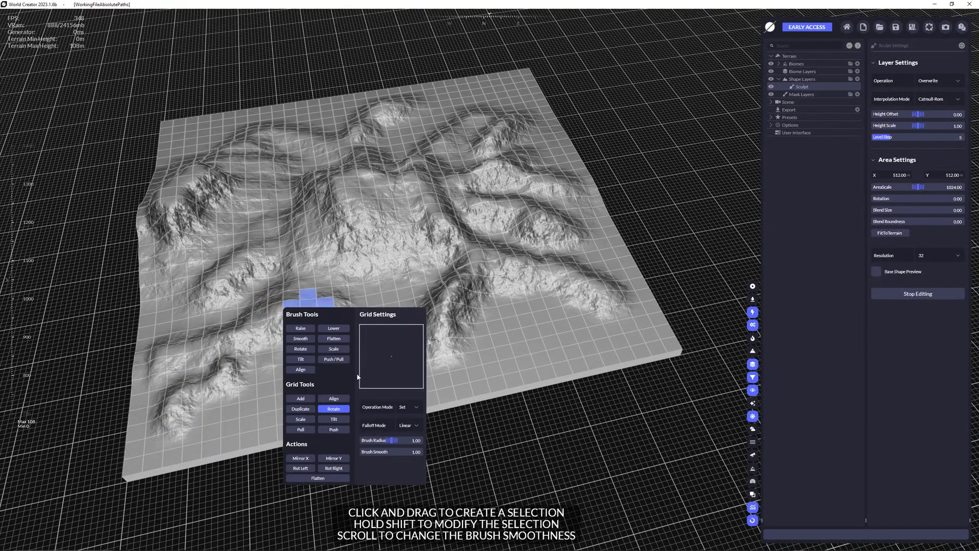
left_click(306, 420)
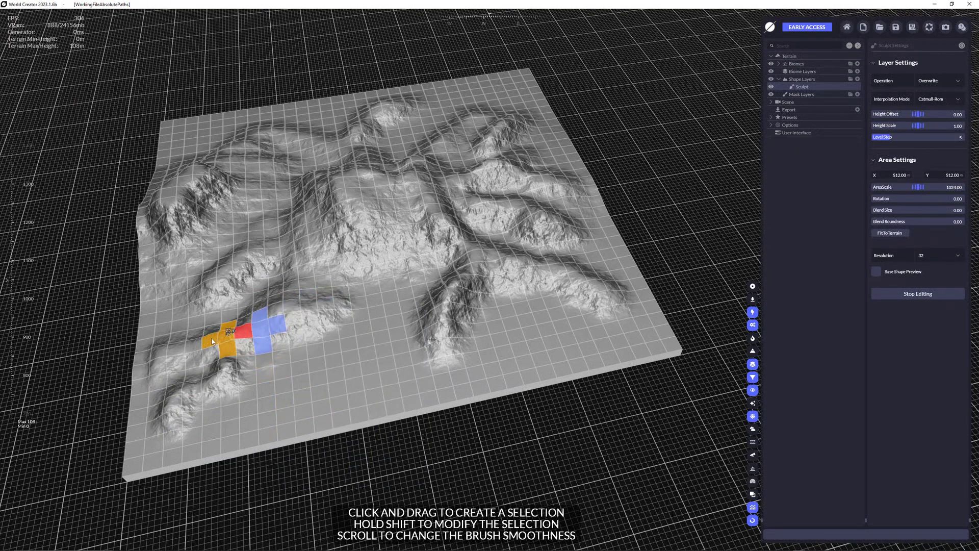
mouse_move(319, 308)
left_mouse_down()
mouse_move(558, 288)
mouse_move(248, 293)
left_mouse_up()
Step: Tilt the large central mountain with the Tilt grid tool, selecting the grid cells that cover it
right_click(282, 307)
left_click(337, 418)
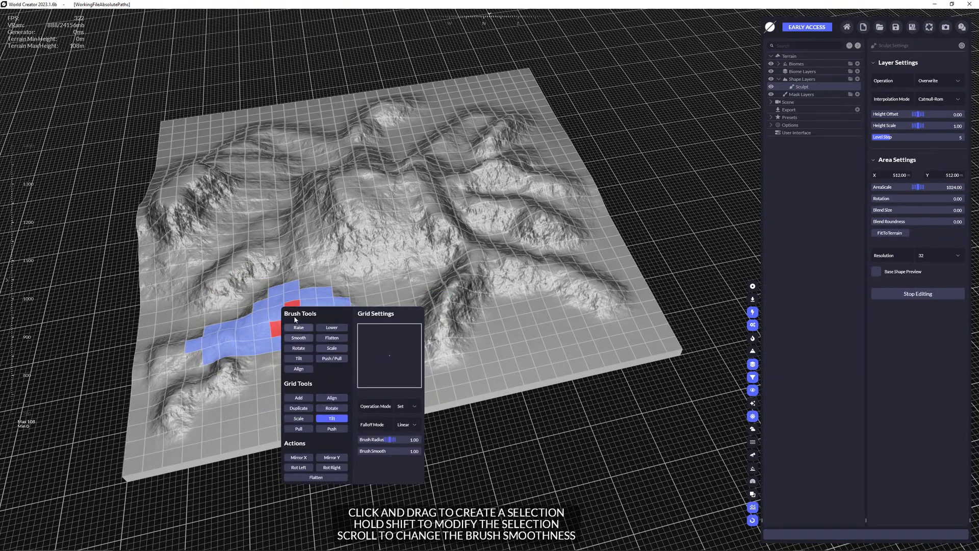
mouse_move(369, 200)
left_mouse_down()
mouse_move(358, 187)
mouse_move(354, 212)
mouse_move(406, 219)
mouse_move(365, 175)
mouse_move(406, 182)
mouse_move(416, 264)
mouse_move(409, 180)
mouse_move(564, 189)
mouse_move(442, 217)
mouse_move(424, 158)
mouse_move(467, 113)
mouse_move(428, 212)
left_mouse_up()
mouse_move(428, 214)
right_mouse_down()
mouse_move(492, 115)
mouse_move(464, 181)
right_mouse_up()
left_click_drag(463, 181, 444, 177)
Step: Try the Pull and Push grid tools on a small cross of cells in front of the central mountain
right_click(408, 203)
left_click(438, 327)
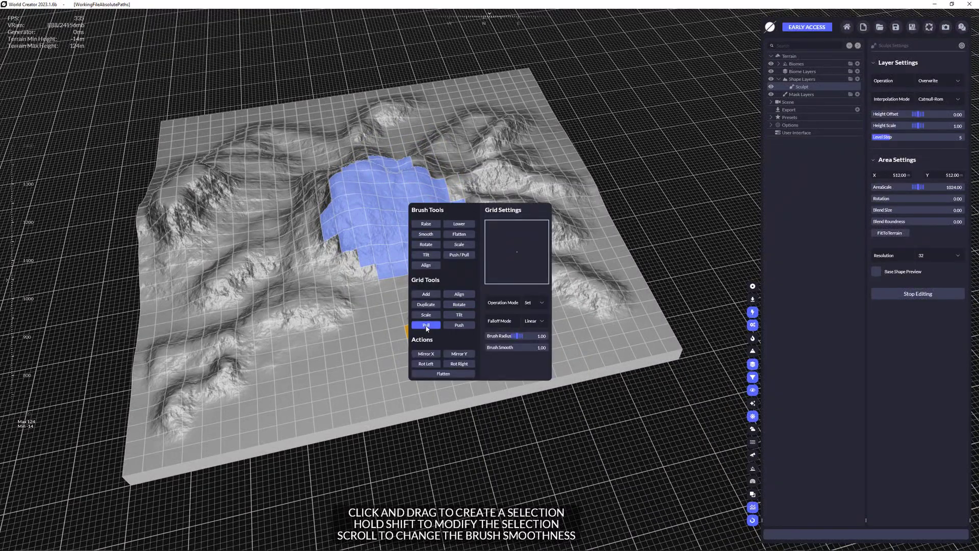
left_click(380, 311)
mouse_move(382, 307)
left_mouse_down()
mouse_move(381, 275)
mouse_move(371, 319)
mouse_move(380, 279)
mouse_move(378, 310)
left_mouse_up()
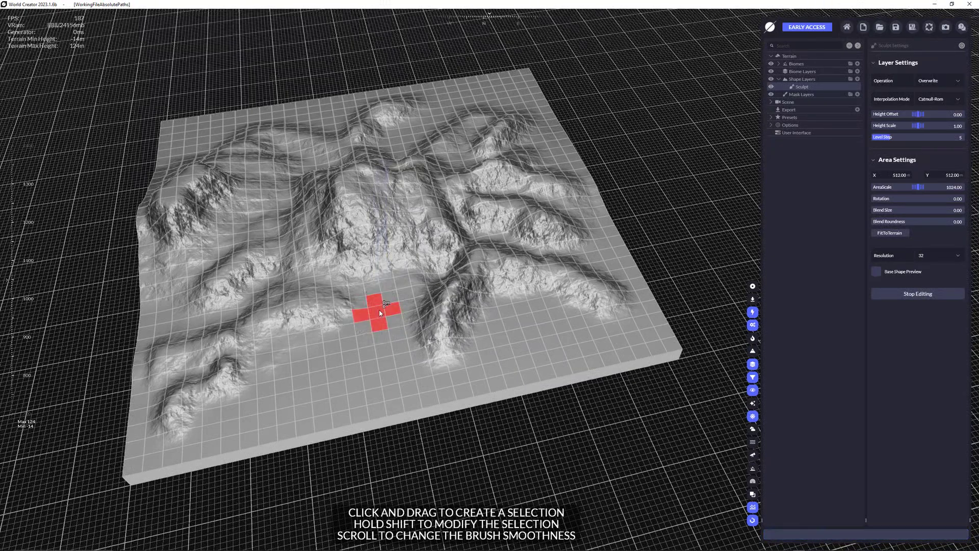
key("space")
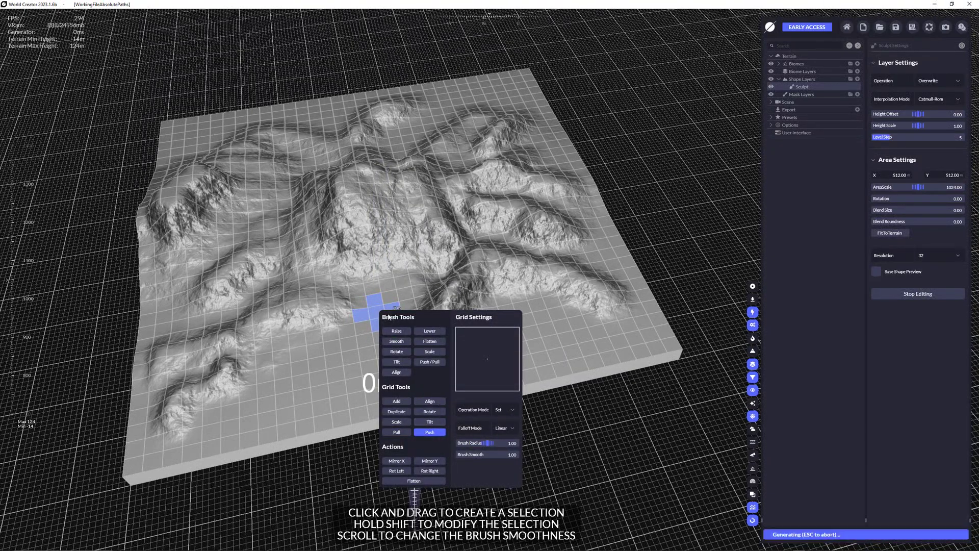
mouse_move(376, 312)
left_mouse_down()
mouse_move(375, 326)
mouse_move(376, 299)
mouse_move(380, 350)
mouse_move(376, 311)
left_mouse_up()
Step: Duplicate the grid cells of the mountain at the terrain's far left edge onto the central mountain
key("space")
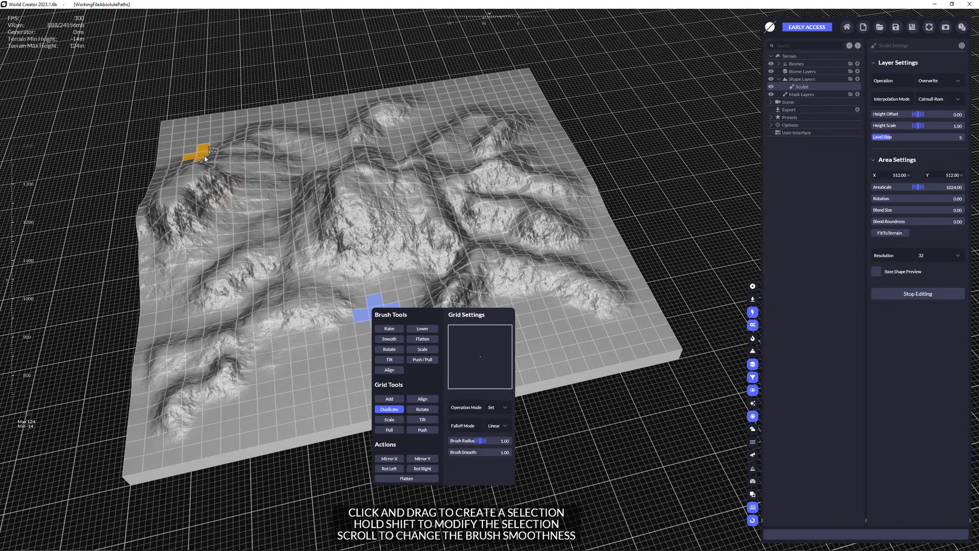
left_click(199, 171)
mouse_move(182, 174)
left_mouse_down()
mouse_move(175, 222)
mouse_move(153, 217)
mouse_move(210, 161)
left_mouse_up()
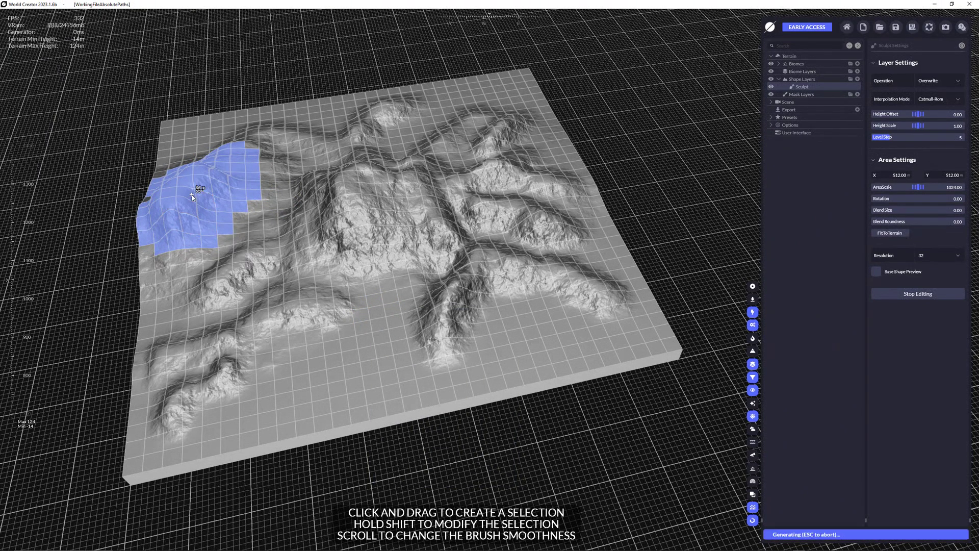
mouse_move(191, 195)
left_mouse_down()
mouse_move(369, 288)
mouse_move(560, 317)
mouse_move(362, 316)
mouse_move(316, 234)
mouse_move(376, 213)
left_mouse_up()
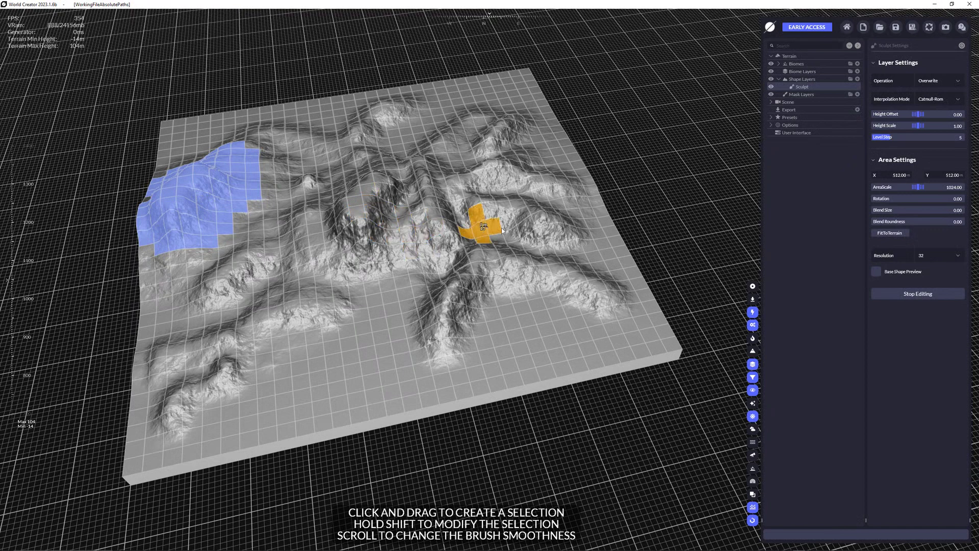
left_click(649, 214)
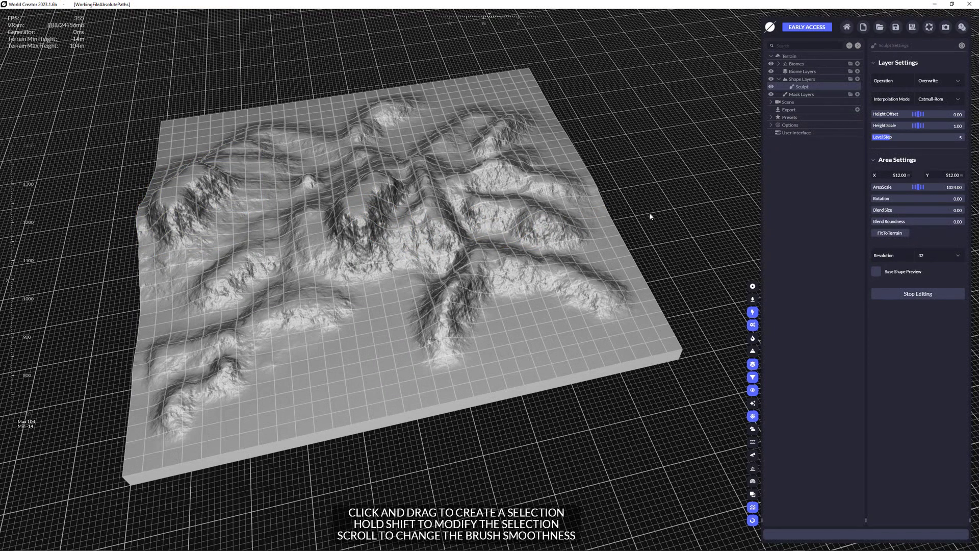
Step: Mirror the whole sculpted terrain in X and Y, and rotate it left and right
right_click(455, 230)
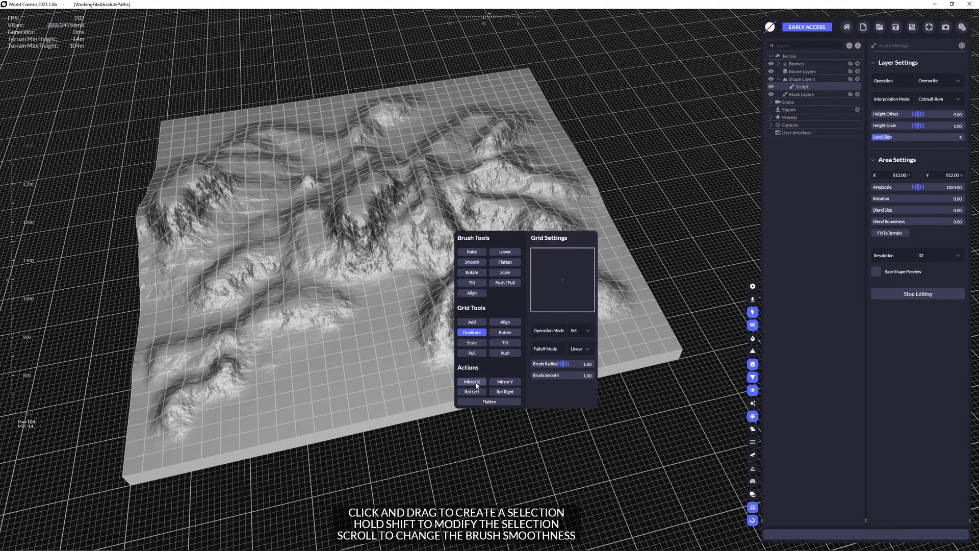
right_click(637, 199)
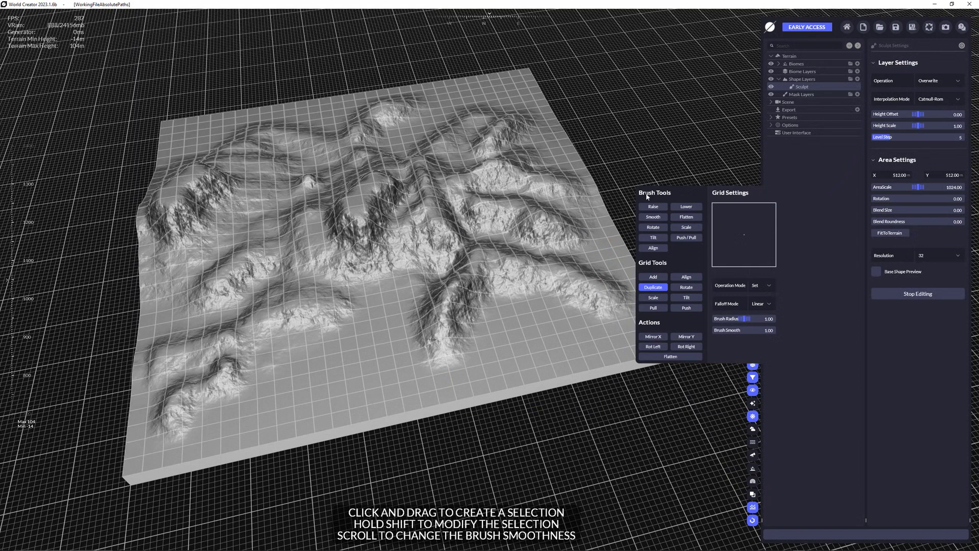
left_click(654, 337)
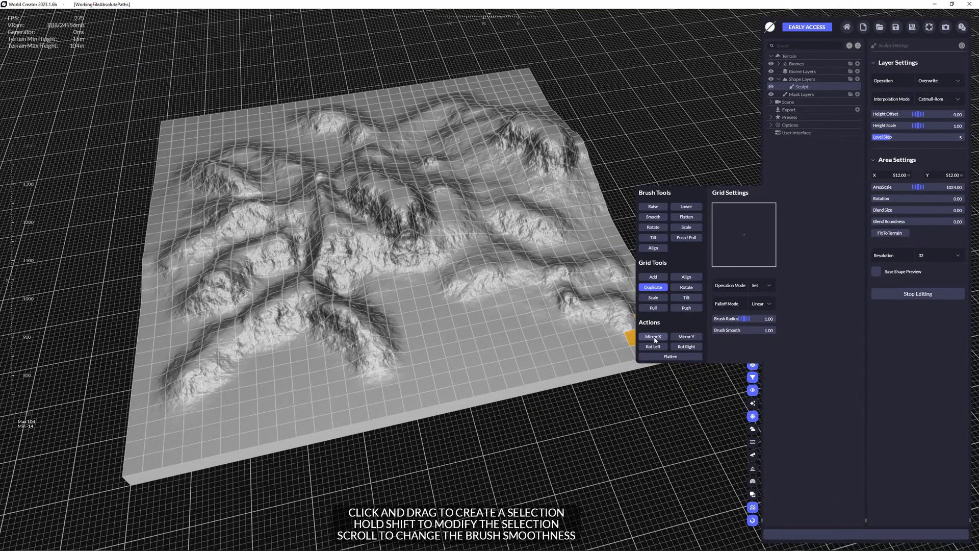
left_click(686, 337)
left_click(656, 348)
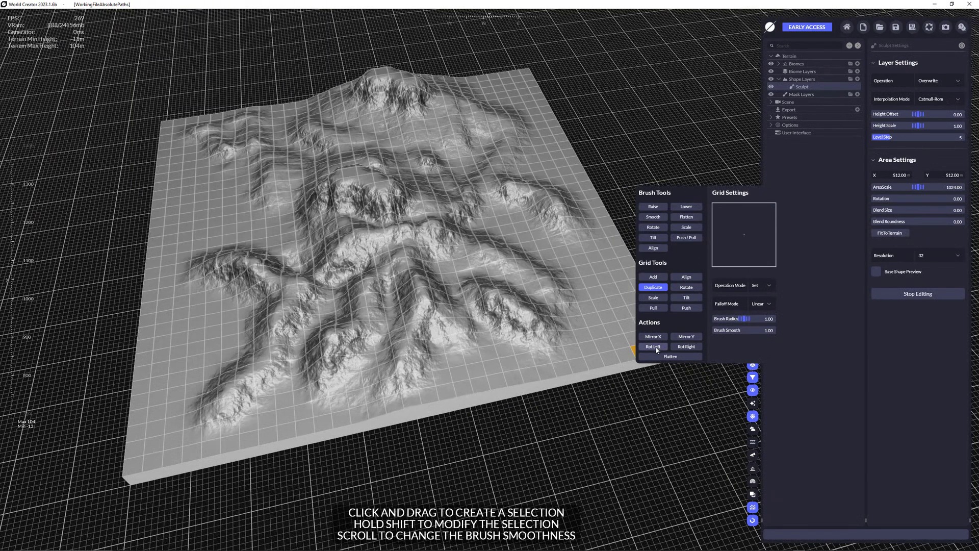
left_click(686, 347)
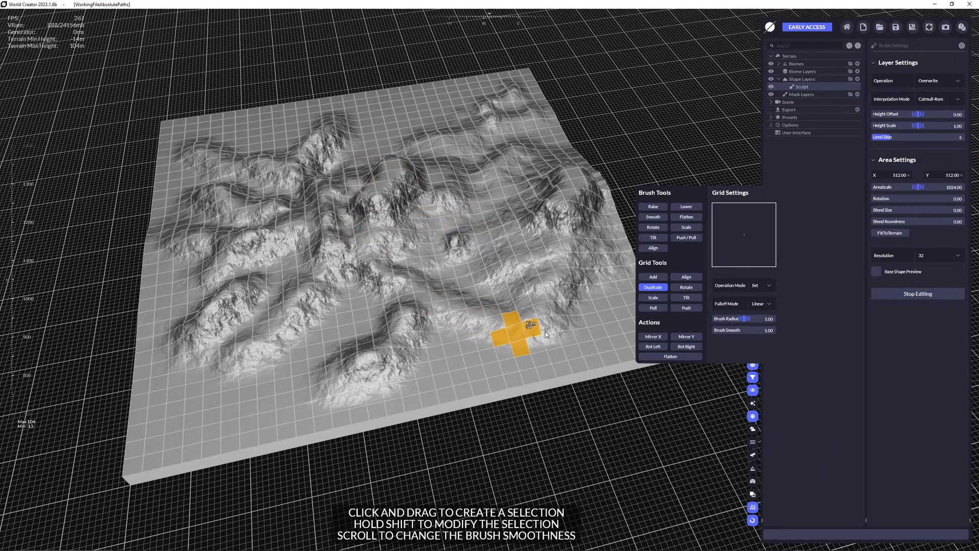
Step: Flatten the whole terrain and raise new ridges radiating from its centre with the Raise brush at radius 4.40
left_click(676, 357)
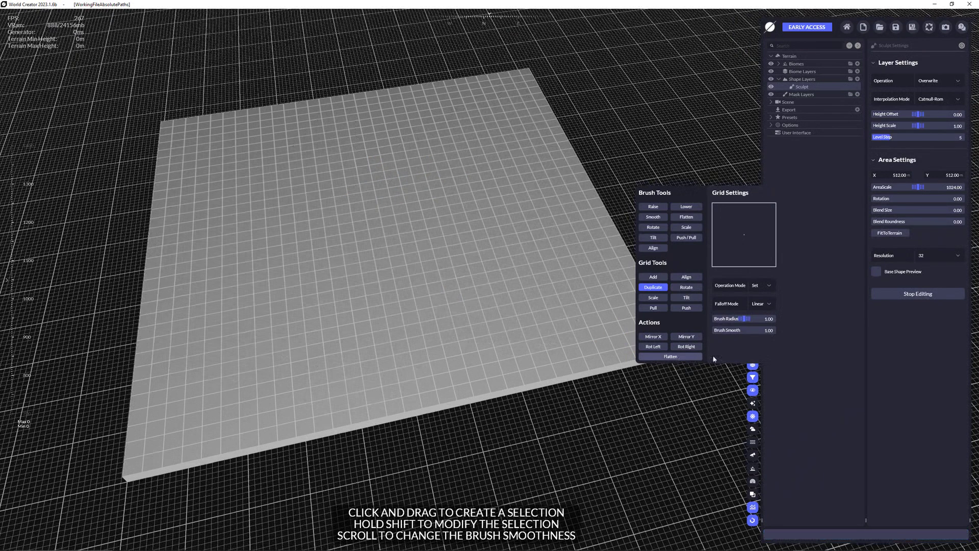
left_click(653, 206)
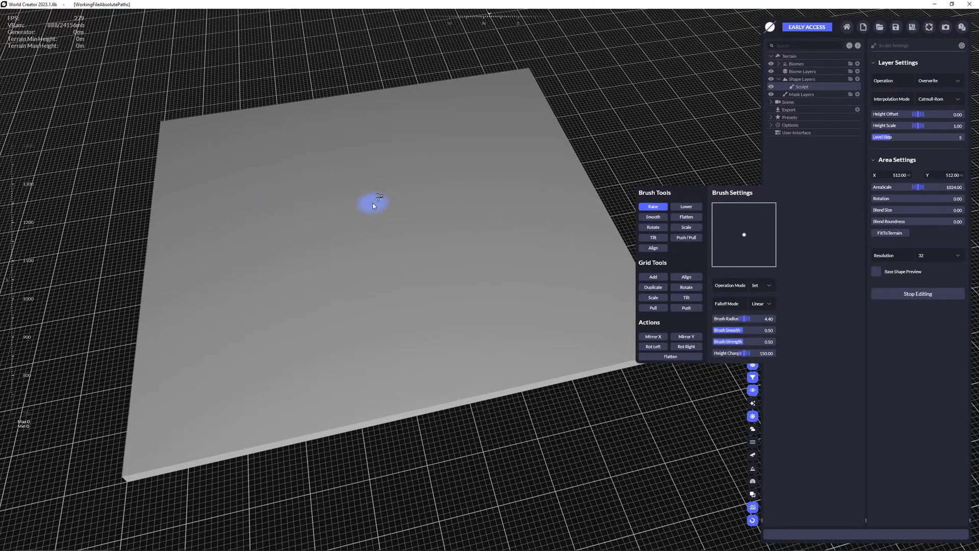
mouse_move(399, 193)
left_mouse_down()
mouse_move(403, 211)
mouse_move(433, 234)
mouse_move(399, 248)
mouse_move(402, 286)
mouse_move(382, 164)
mouse_move(344, 199)
mouse_move(186, 136)
mouse_move(262, 207)
mouse_move(194, 238)
mouse_move(306, 272)
mouse_move(237, 320)
mouse_move(369, 327)
mouse_move(476, 309)
mouse_move(486, 220)
mouse_move(449, 155)
mouse_move(383, 148)
mouse_move(320, 104)
mouse_move(314, 136)
mouse_move(376, 168)
mouse_move(452, 102)
mouse_move(546, 299)
mouse_move(509, 354)
mouse_move(324, 376)
mouse_move(383, 201)
mouse_move(368, 234)
mouse_move(483, 217)
left_mouse_up()
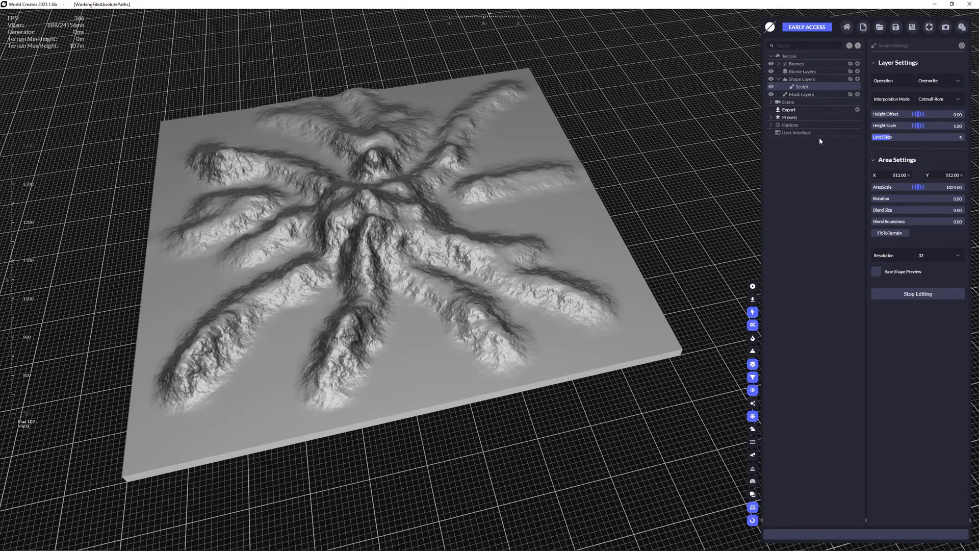
Step: Add a Simulation - Hydraulic filter to the Global biome's filters
left_click(777, 64)
left_click(785, 72)
left_click(857, 79)
mouse_move(800, 162)
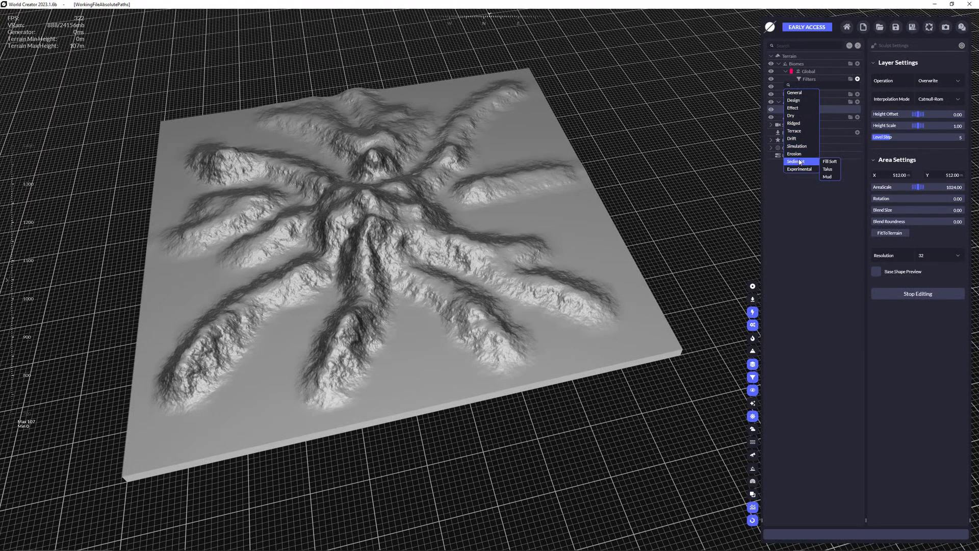
left_click(832, 146)
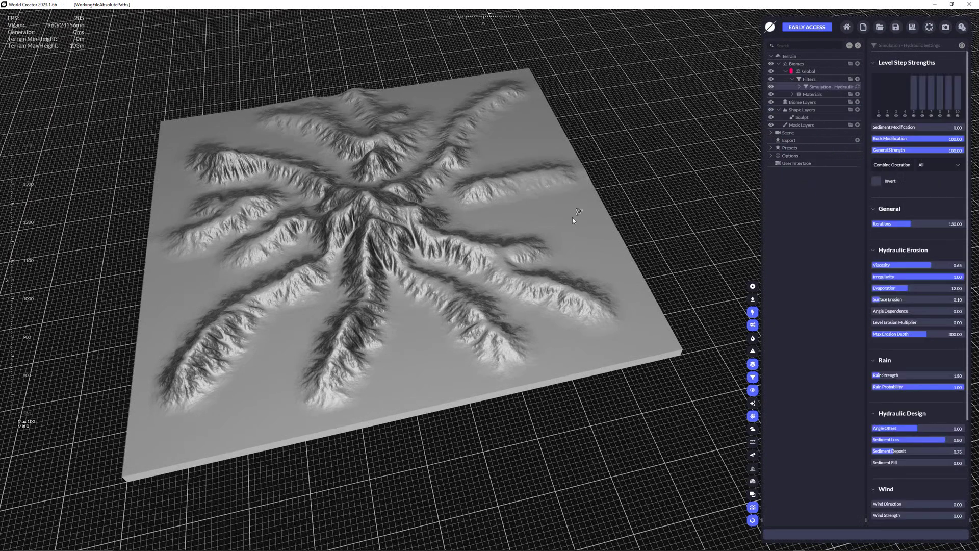
Step: Add a Terrace - Steep filter above the hydraulic simulation filter in the Global biome
left_click(857, 79)
mouse_move(796, 115)
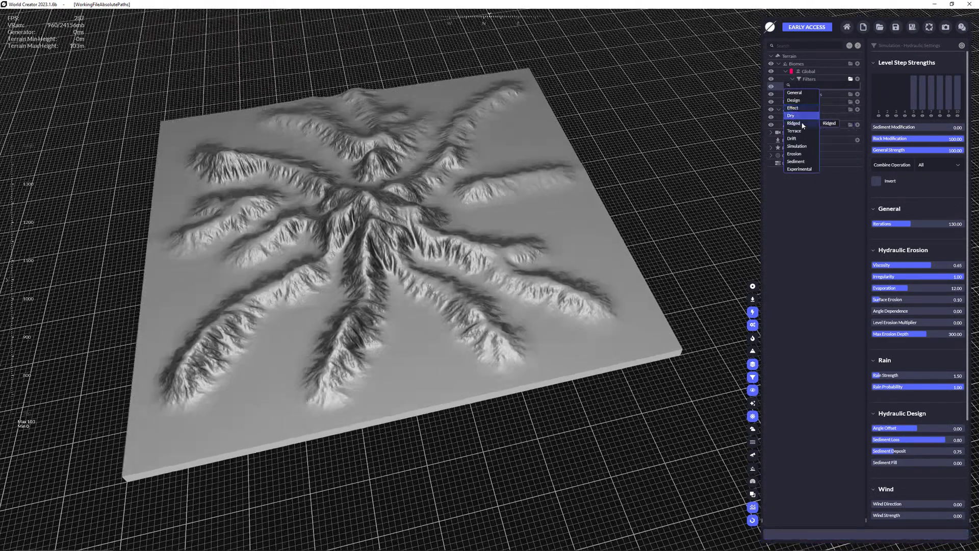
left_click(829, 131)
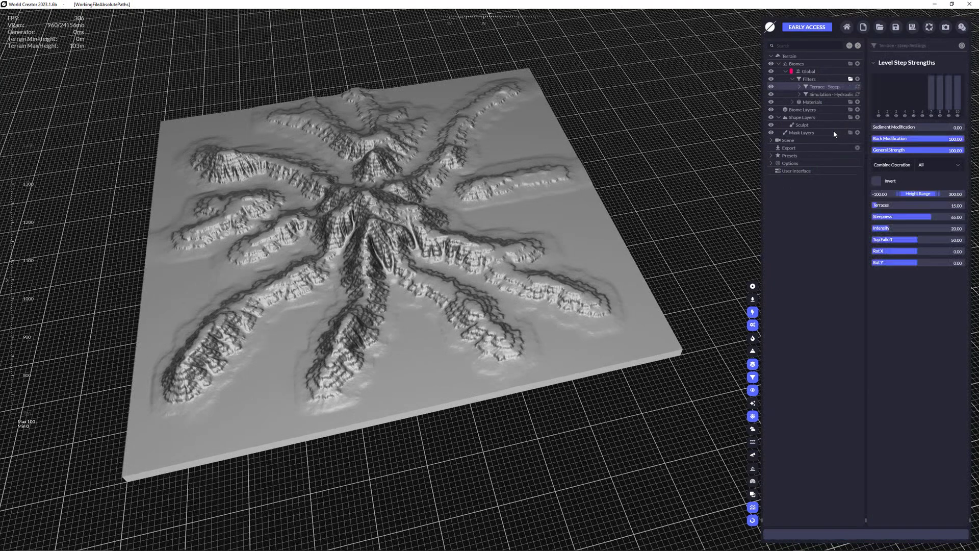
Step: Add an Erosion - Wide Flows filter to the Global biome and inspect the central peak up close
left_click(858, 88)
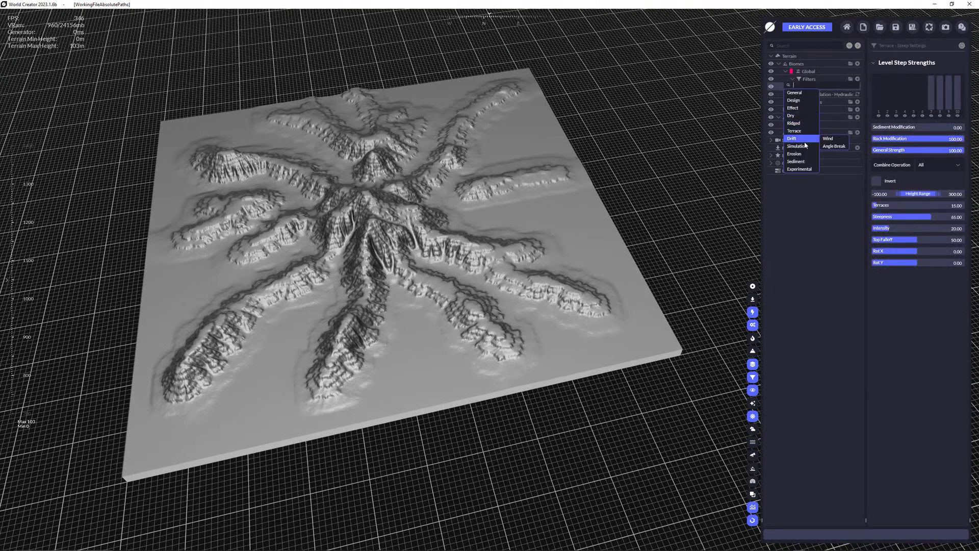
mouse_move(804, 159)
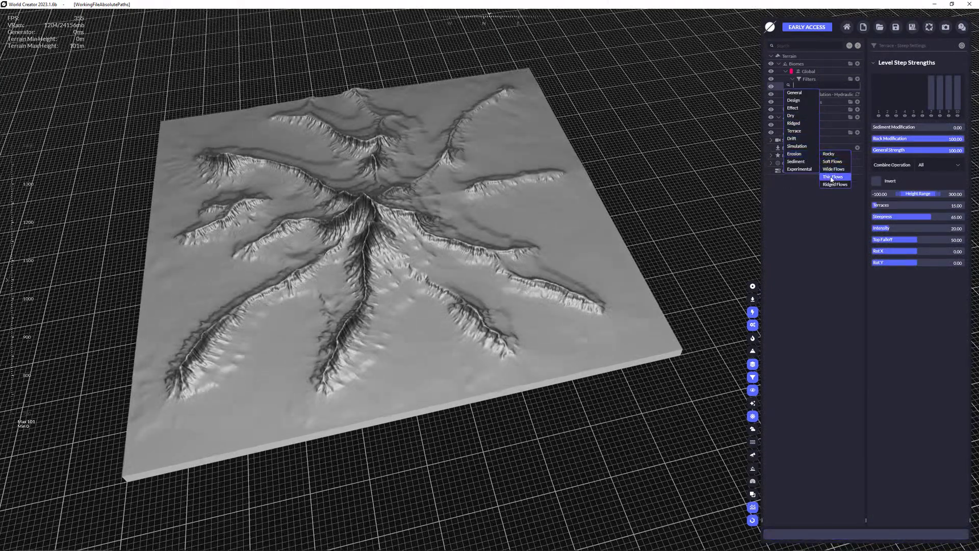
left_click(833, 169)
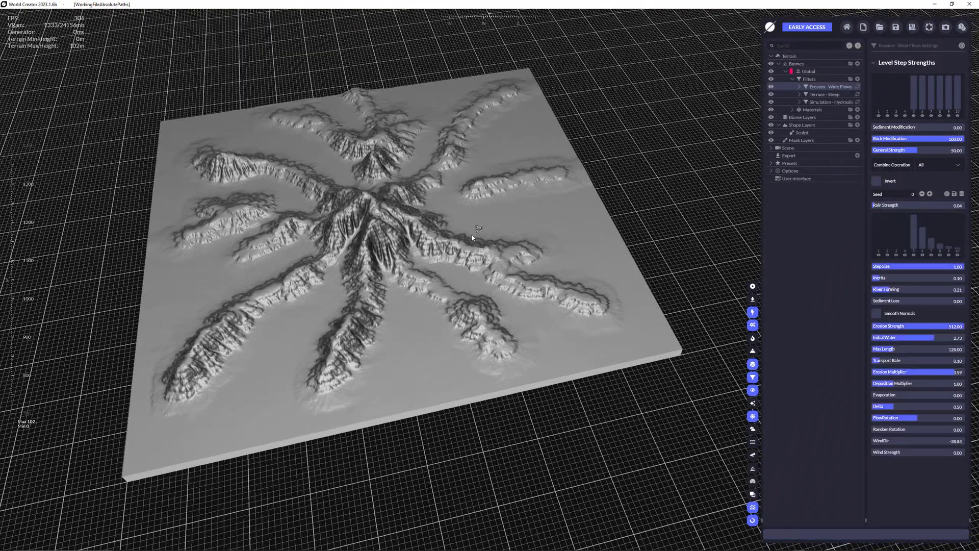
scroll(474, 225, "up", 5)
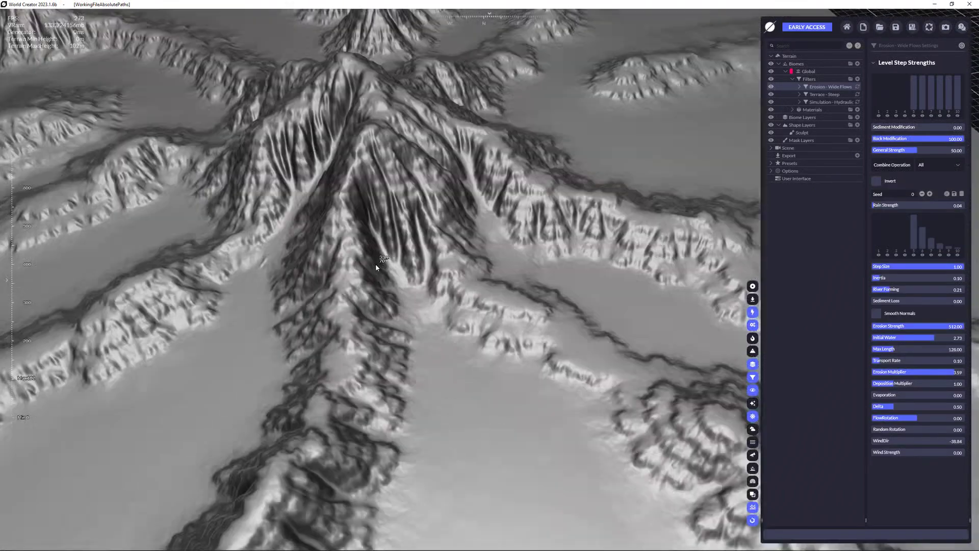
scroll(460, 271, "down", 4)
scroll(535, 192, "down", 3)
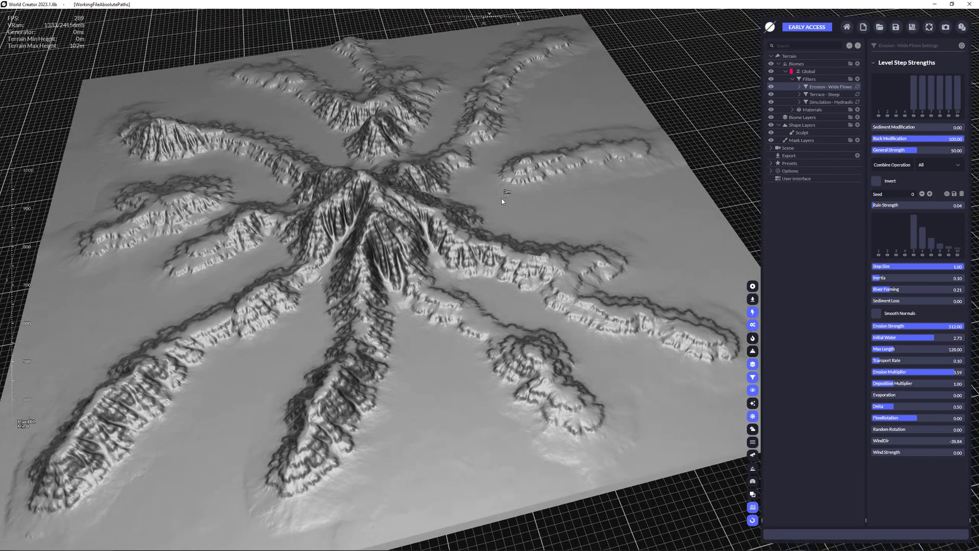
scroll(542, 214, "up", 3)
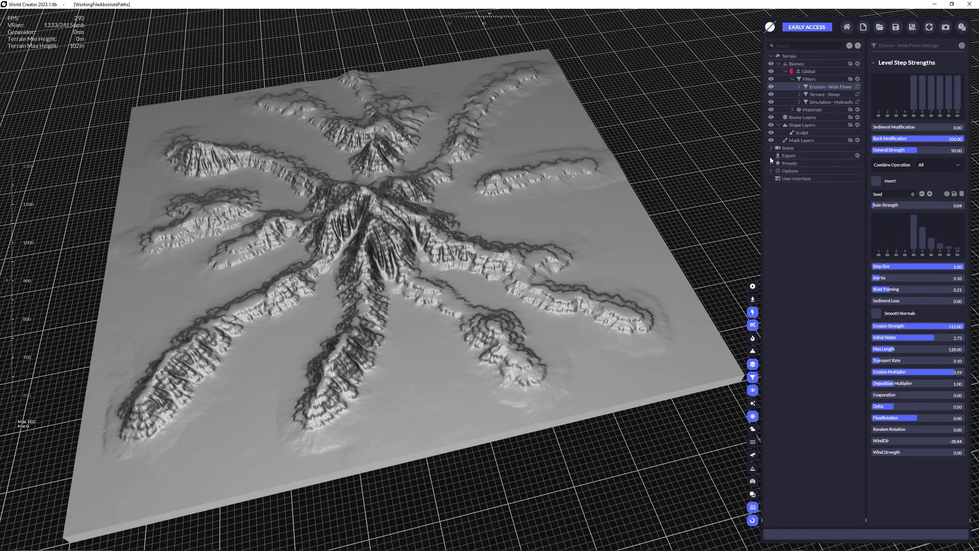
Step: Add a Sediment - Mud filter on top of the Global biome's filter stack
left_click(857, 79)
mouse_move(797, 171)
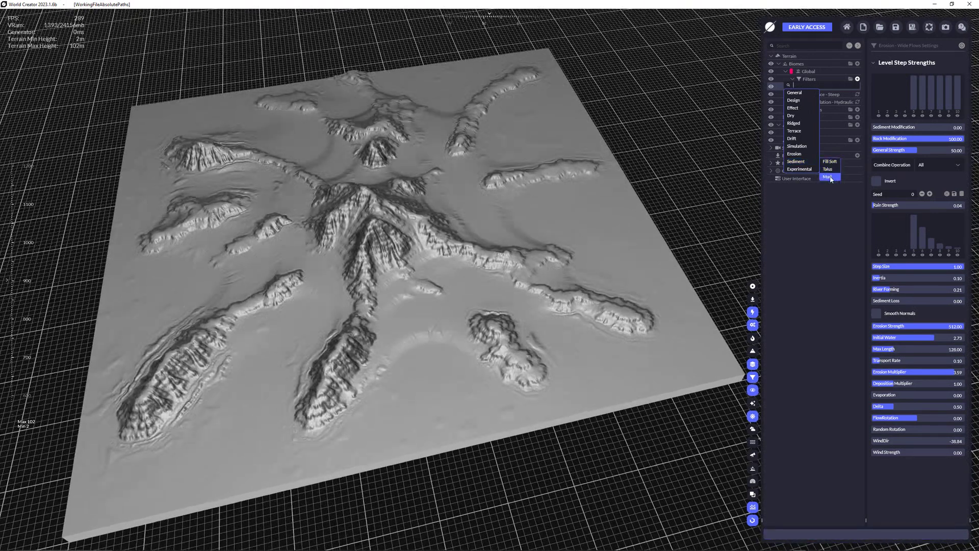
left_click(828, 177)
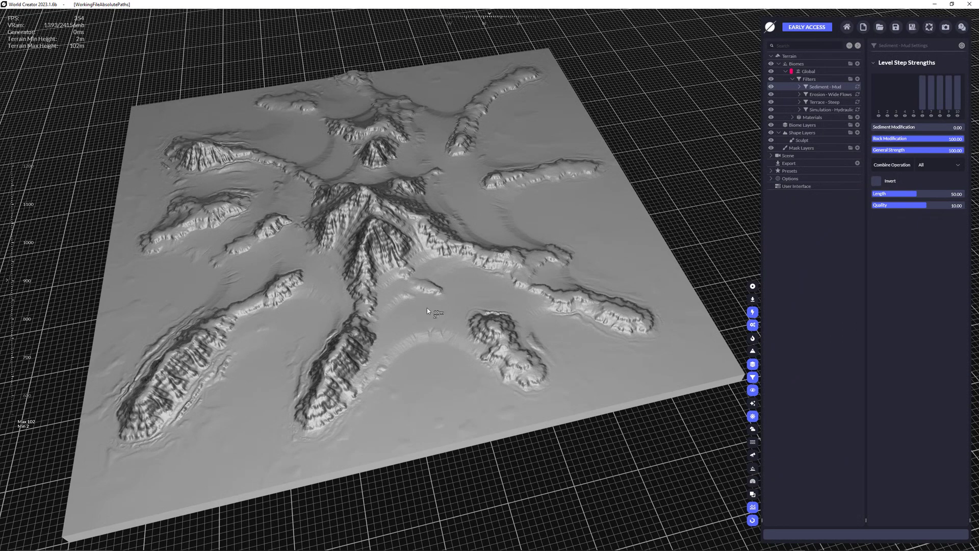
left_click_drag(452, 175, 457, 166)
Step: Turn off Fast Render, collapse the Global biome's filters and look through its materials
left_click(754, 313)
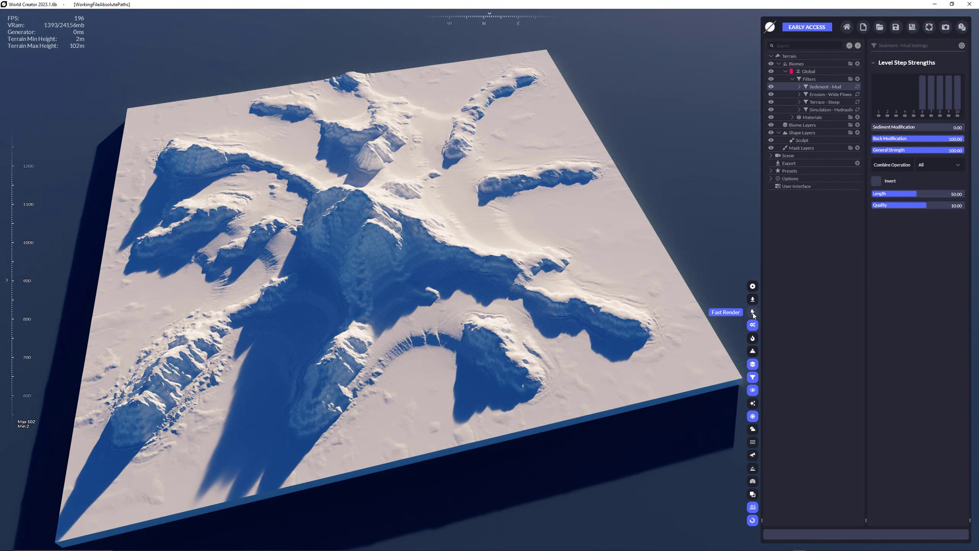
left_click(792, 79)
left_click(793, 86)
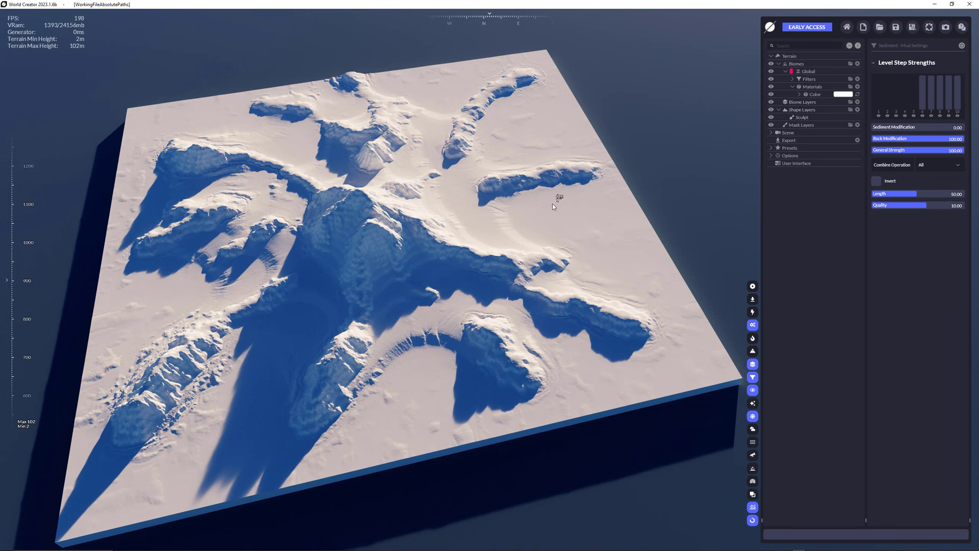
left_click(792, 86)
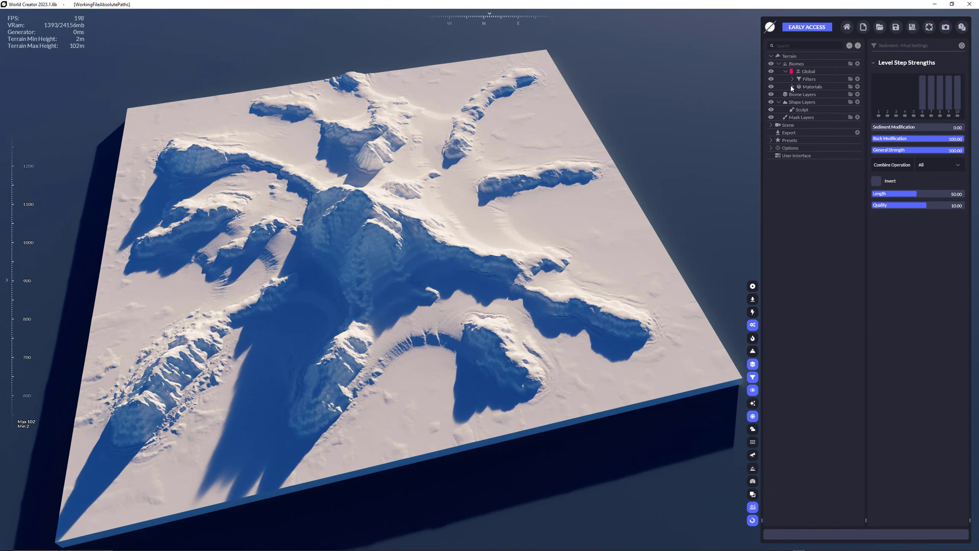
Step: Set the scene's Sky Strength to 0 in the render lighting settings and check the terrain's darkened shadows
left_click(787, 125)
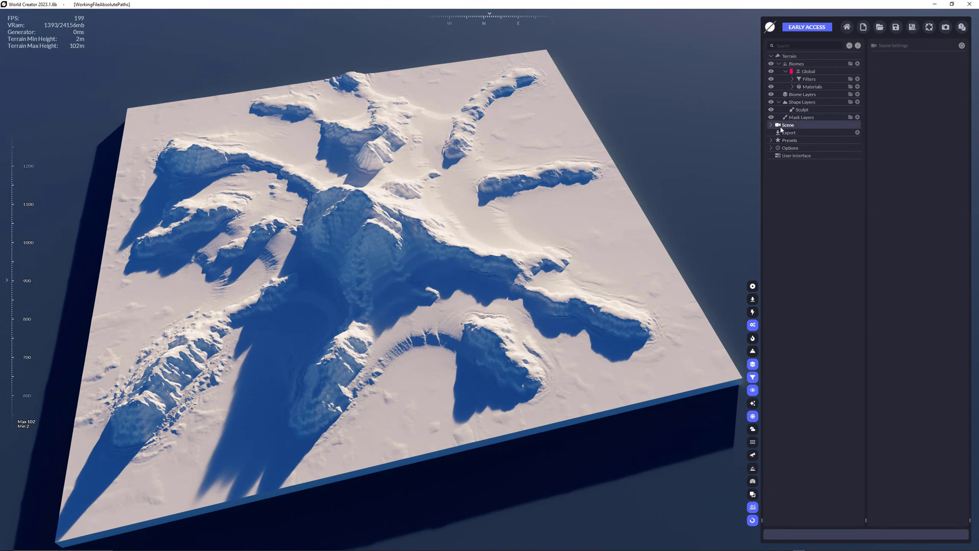
left_click(772, 126)
left_click(796, 132)
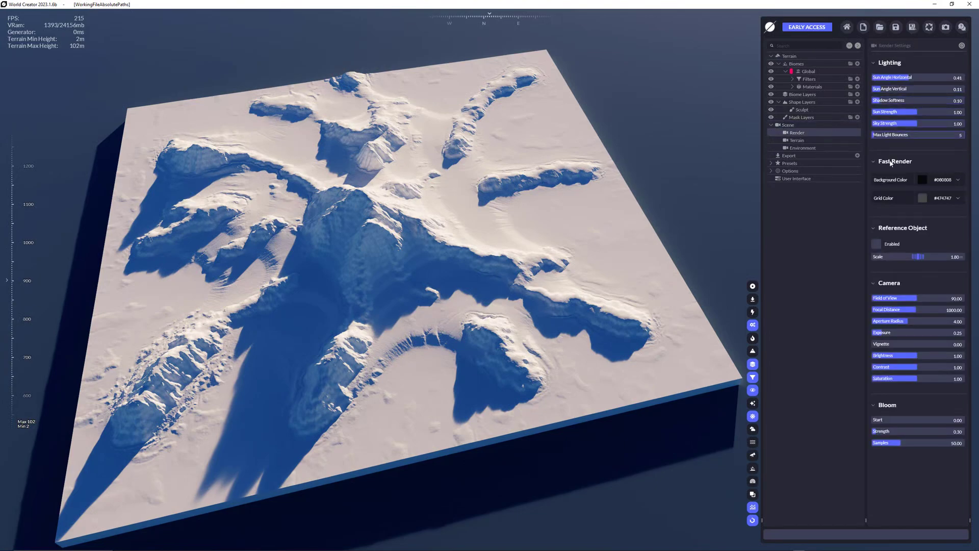
mouse_move(917, 123)
left_mouse_down()
mouse_move(880, 123)
mouse_move(901, 122)
left_mouse_up()
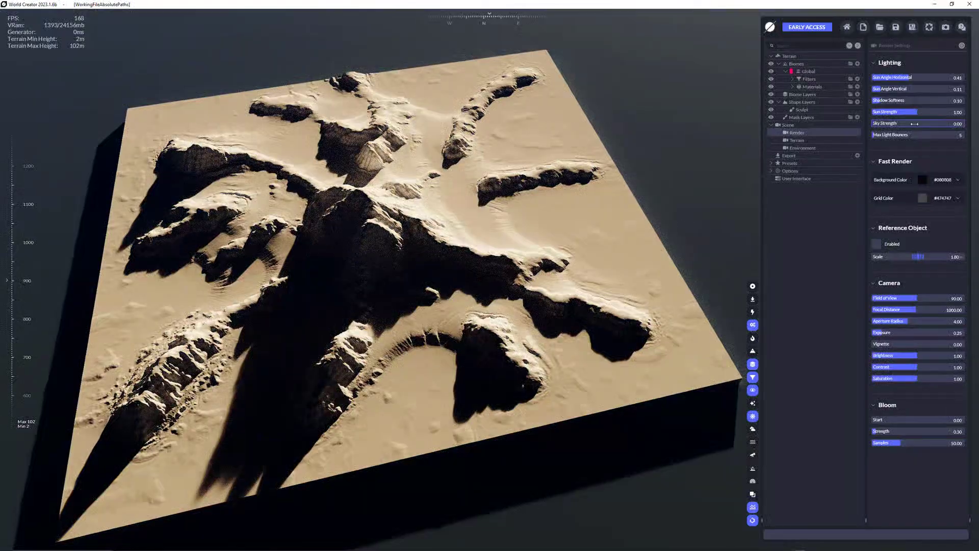
mouse_move(612, 259)
right_mouse_down()
mouse_move(569, 257)
mouse_move(608, 264)
mouse_move(606, 196)
mouse_move(608, 257)
right_mouse_up()
key("w")
key("s")
key("a")
right_click_drag(712, 189, 713, 215)
Step: Set the Atmosphere Strength to 0 in the scene's environment settings
left_click(801, 148)
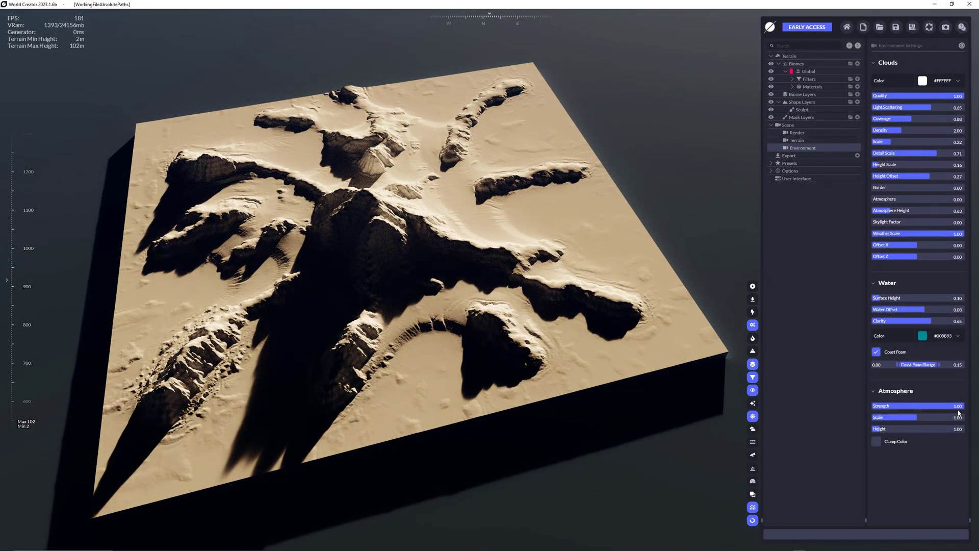
left_click_drag(949, 406, 866, 405)
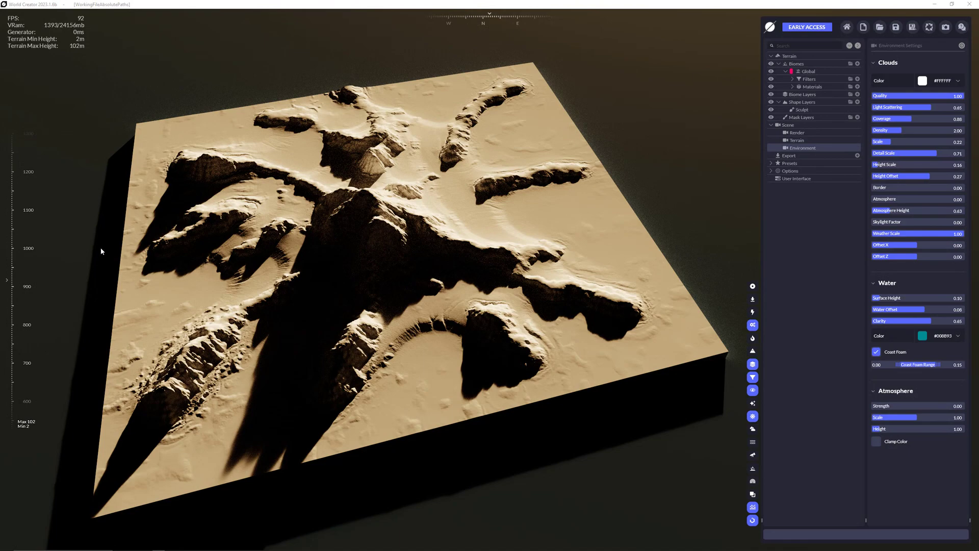
mouse_move(360, 290)
right_mouse_down()
mouse_move(326, 278)
mouse_move(301, 286)
mouse_move(347, 291)
right_mouse_up()
Step: Adjust the sun angle in the scene's render lighting so the mountain shadows fall toward the terrain's front-right side
left_click(796, 133)
mouse_move(884, 88)
left_mouse_down()
mouse_move(911, 77)
mouse_move(898, 77)
left_mouse_up()
left_click_drag(897, 78, 924, 77)
Step: Set the terrain precision to 1/4 Meter and inspect the finer detail around the central peak
left_click(814, 57)
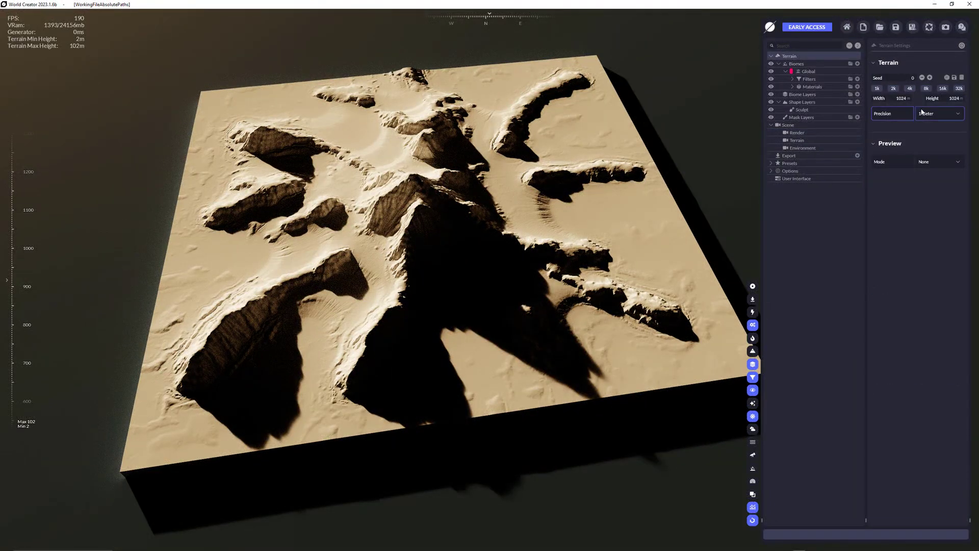
left_click(940, 113)
left_click(951, 162)
scroll(344, 238, "up", 5)
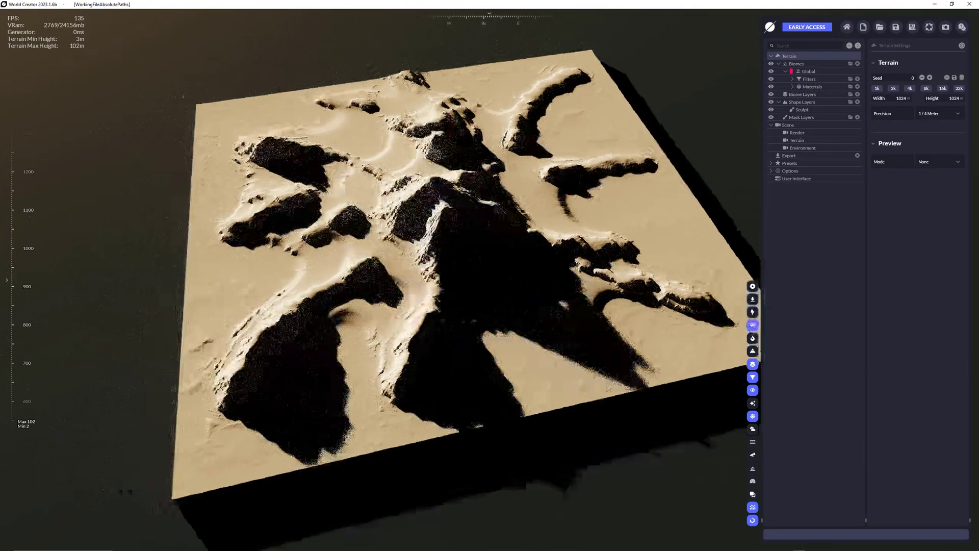
scroll(717, 142, "down", 5)
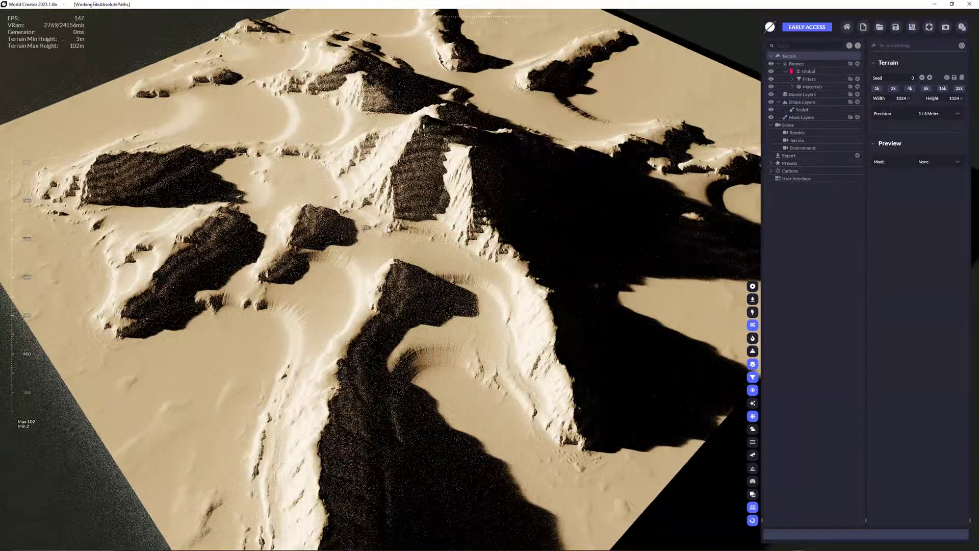
Step: Edit the Sculpt layer and brush extra ridges and hills around the central peak, including the terrain's back-right and front-left areas
left_click(810, 110)
left_click(915, 294)
right_click_drag(426, 235, 428, 204)
left_click_drag(428, 204, 333, 140)
mouse_move(413, 175)
left_mouse_down()
mouse_move(357, 162)
mouse_move(283, 166)
mouse_move(319, 159)
mouse_move(371, 120)
mouse_move(414, 130)
mouse_move(291, 115)
mouse_move(277, 142)
left_mouse_up()
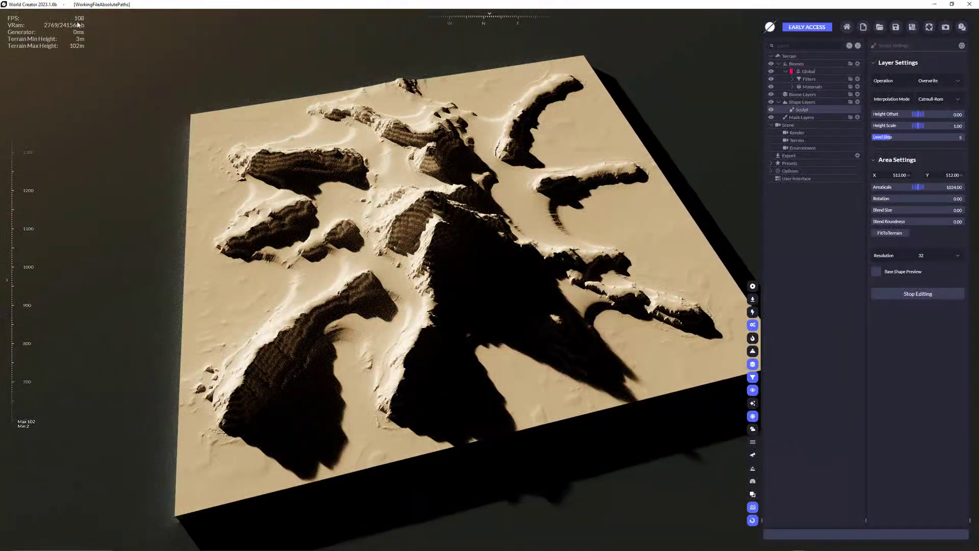
mouse_move(535, 135)
left_mouse_down()
mouse_move(505, 151)
mouse_move(543, 110)
mouse_move(537, 118)
mouse_move(599, 108)
mouse_move(559, 94)
mouse_move(601, 105)
mouse_move(539, 127)
mouse_move(540, 140)
mouse_move(658, 189)
mouse_move(602, 214)
mouse_move(599, 239)
mouse_move(629, 259)
mouse_move(634, 281)
mouse_move(335, 343)
mouse_move(312, 372)
mouse_move(358, 380)
mouse_move(323, 389)
left_mouse_up()
Step: Switch Fast Render on to examine the sculpted shapes without shadows, and switch it back off
left_click(753, 312)
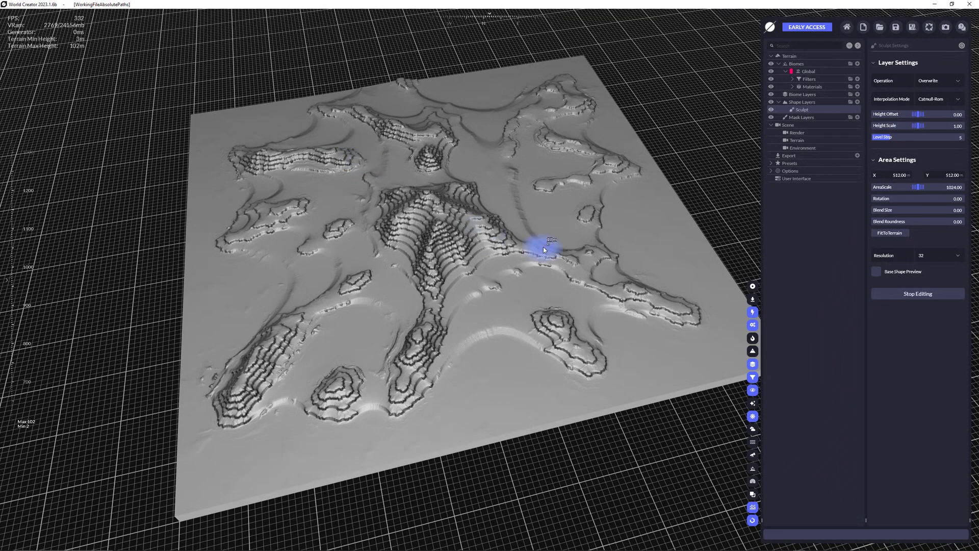
key("d")
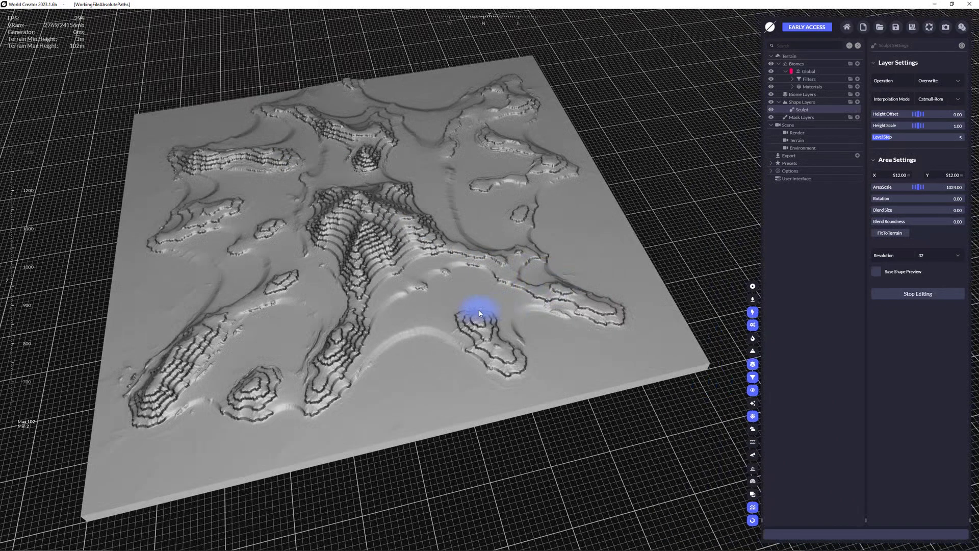
scroll(478, 310, "up", 2)
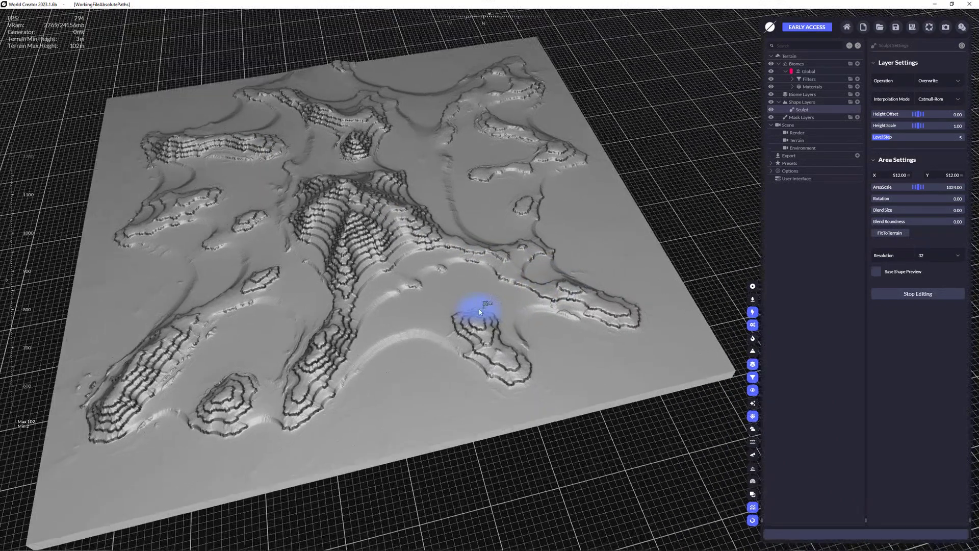
left_click(752, 312)
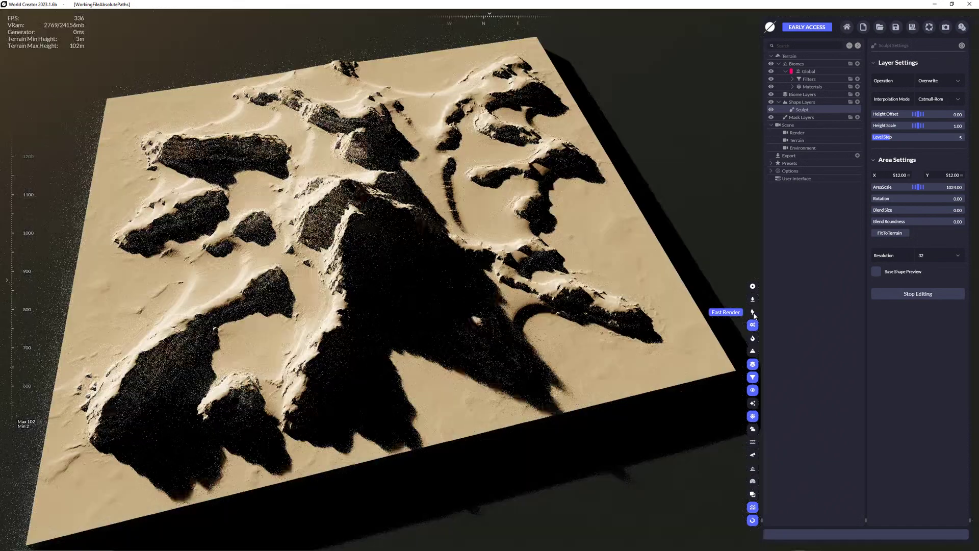
scroll(422, 279, "down", 1)
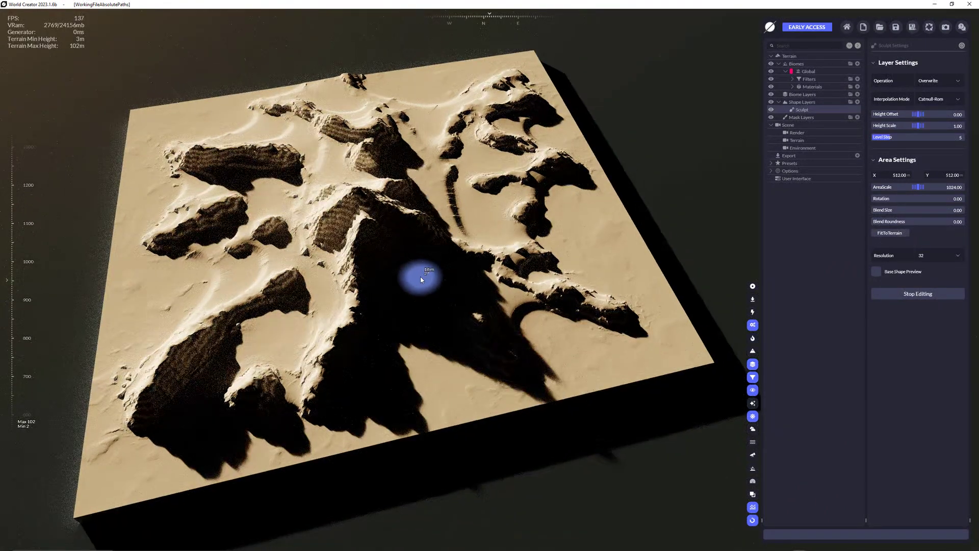